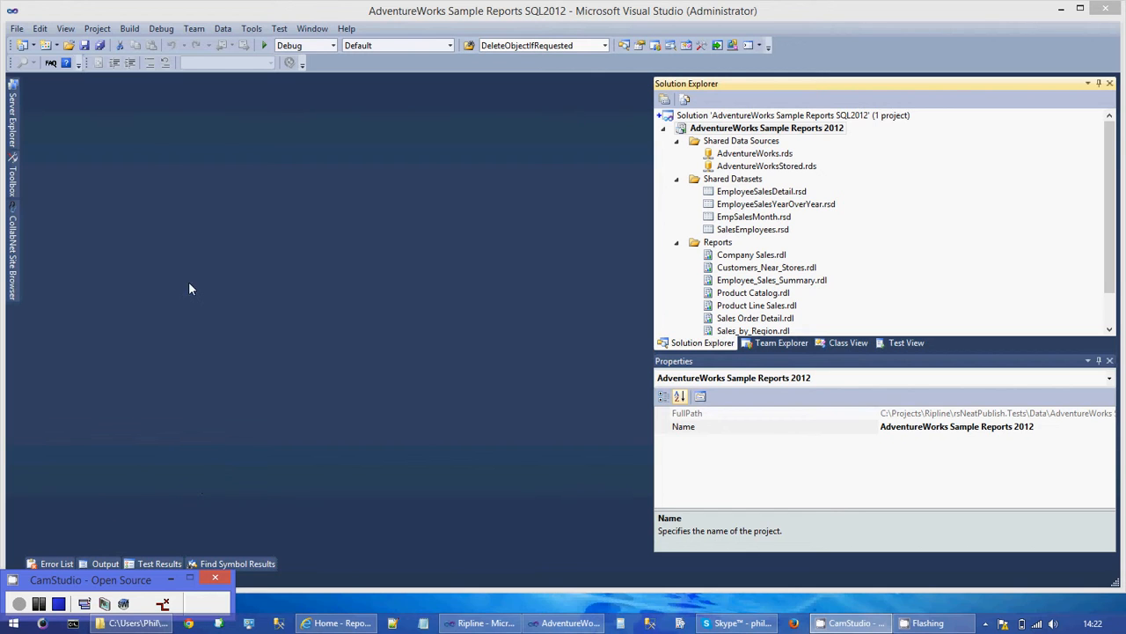
- Review the solution's build configurations, and open the project's properties with the Debug configuration selected
left_click(132, 30)
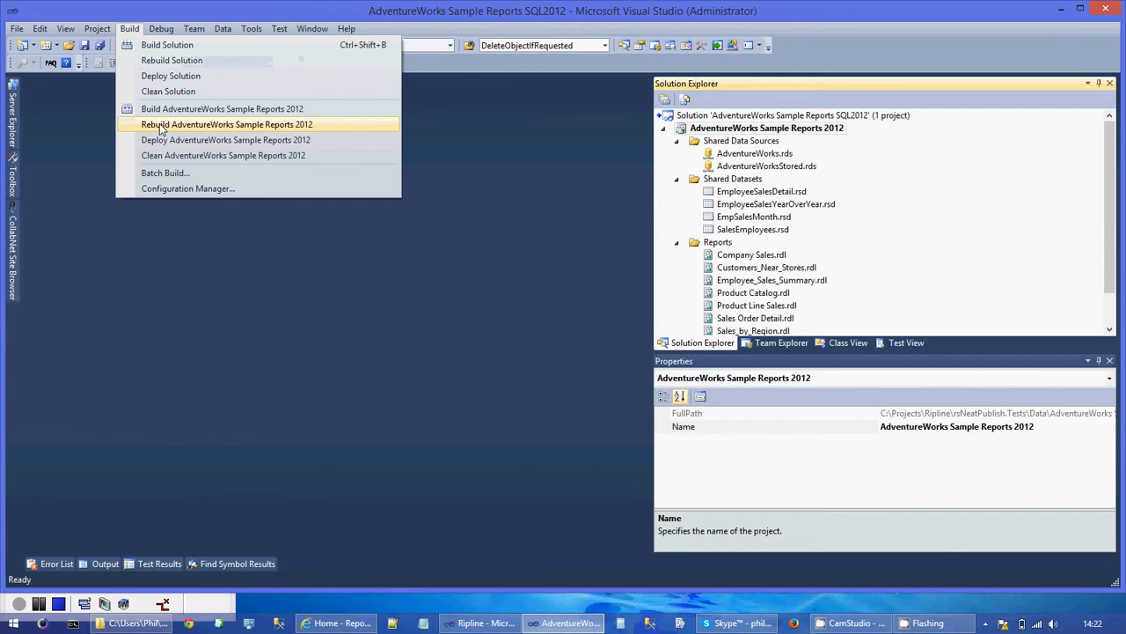
left_click(156, 191)
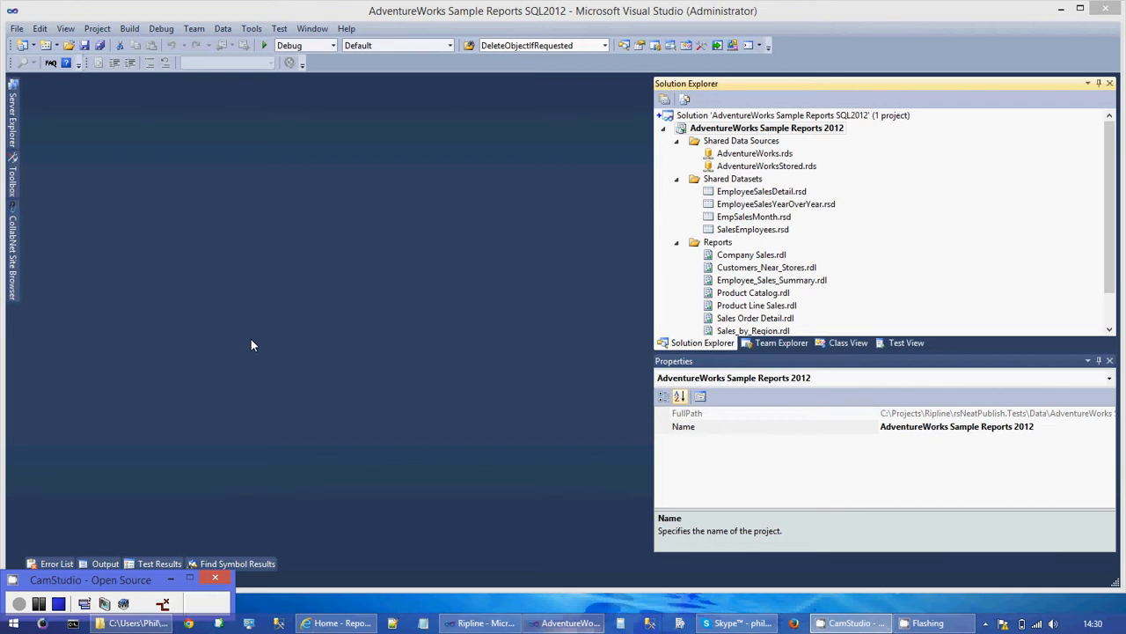
left_click(96, 29)
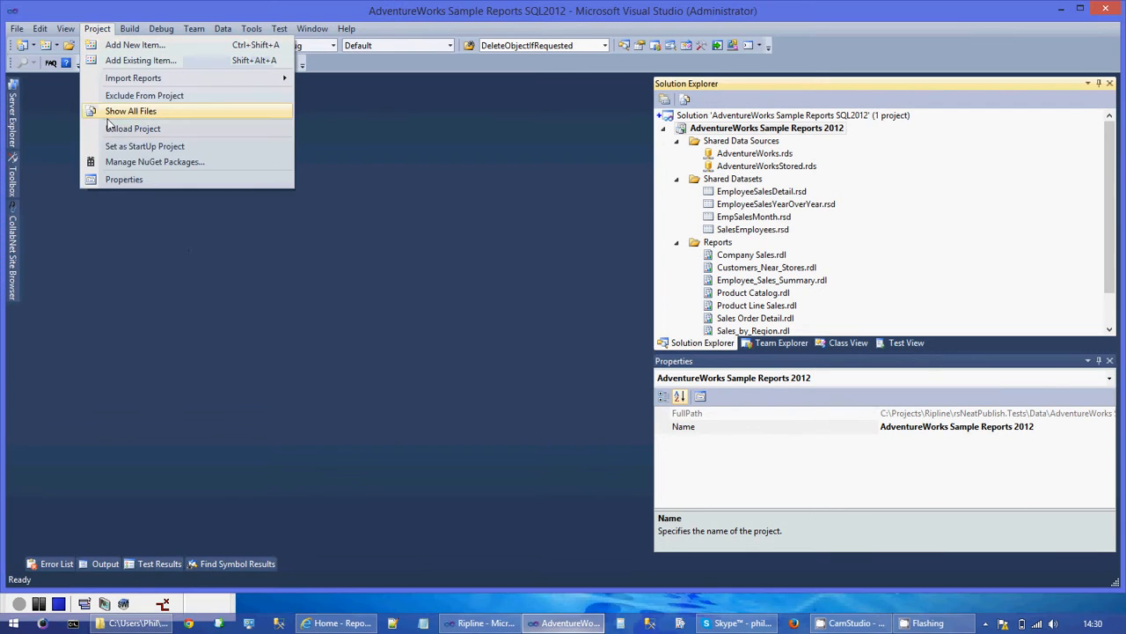
left_click(118, 180)
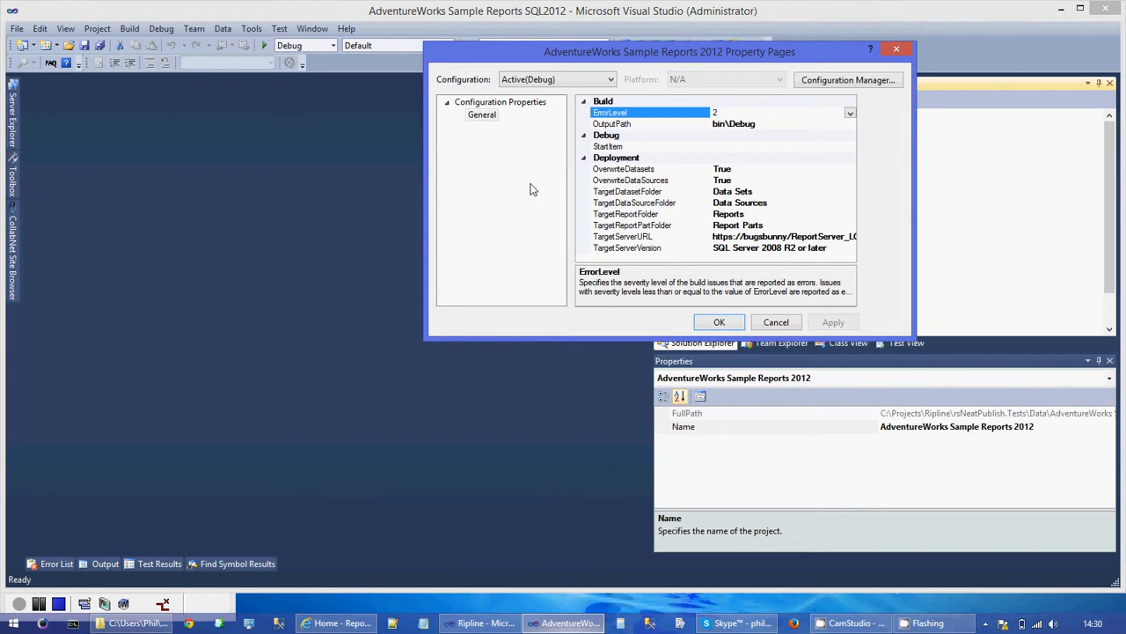
left_click(581, 82)
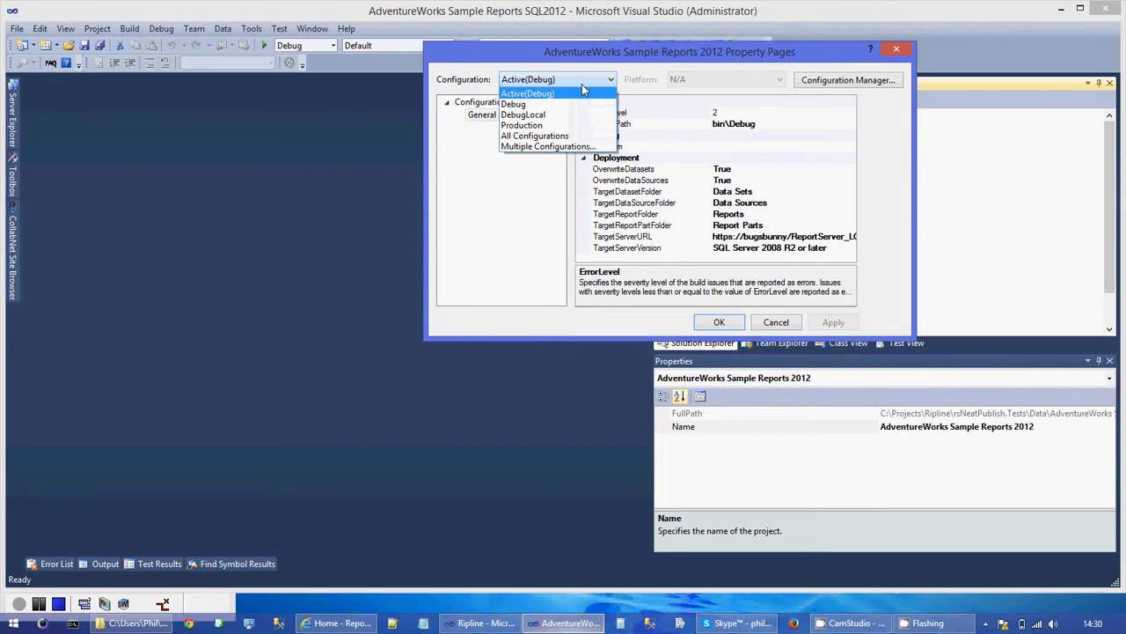
left_click(541, 103)
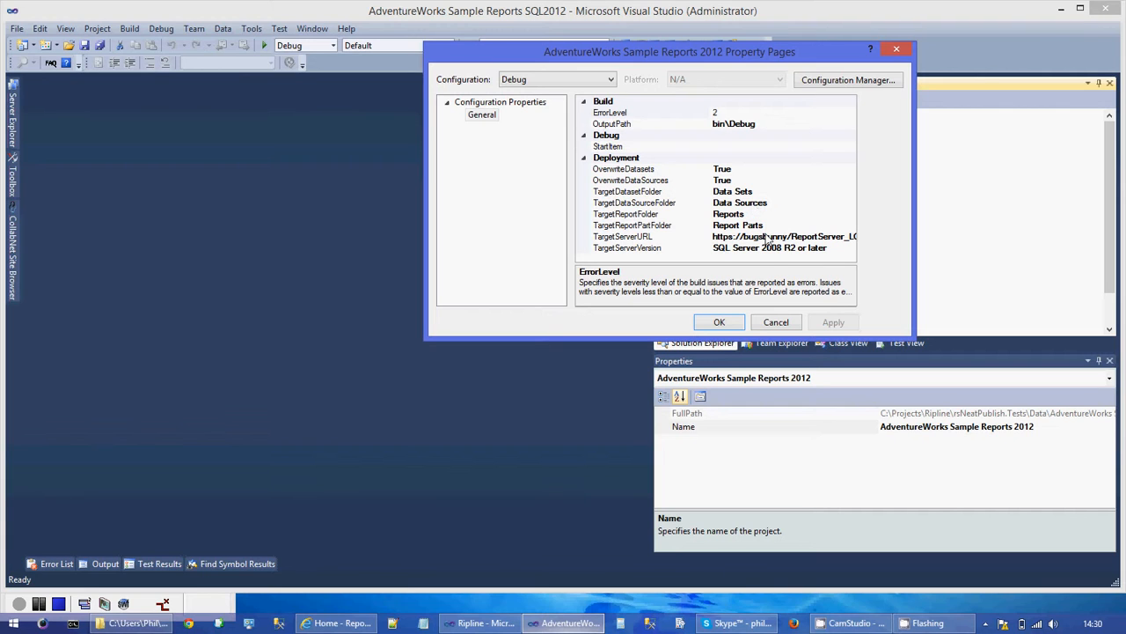
- Set the target dataset, data source, report and report part folders to My Data Sets, My Data Sources, My Reports and My Report Parts
left_click(728, 195)
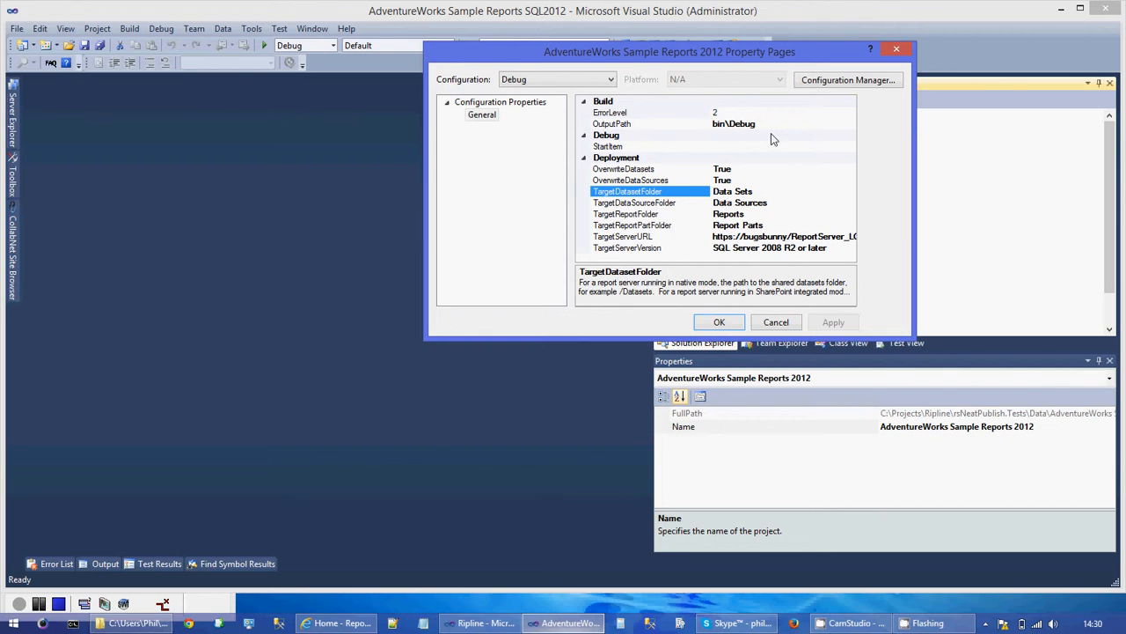
type("My")
left_click(780, 208)
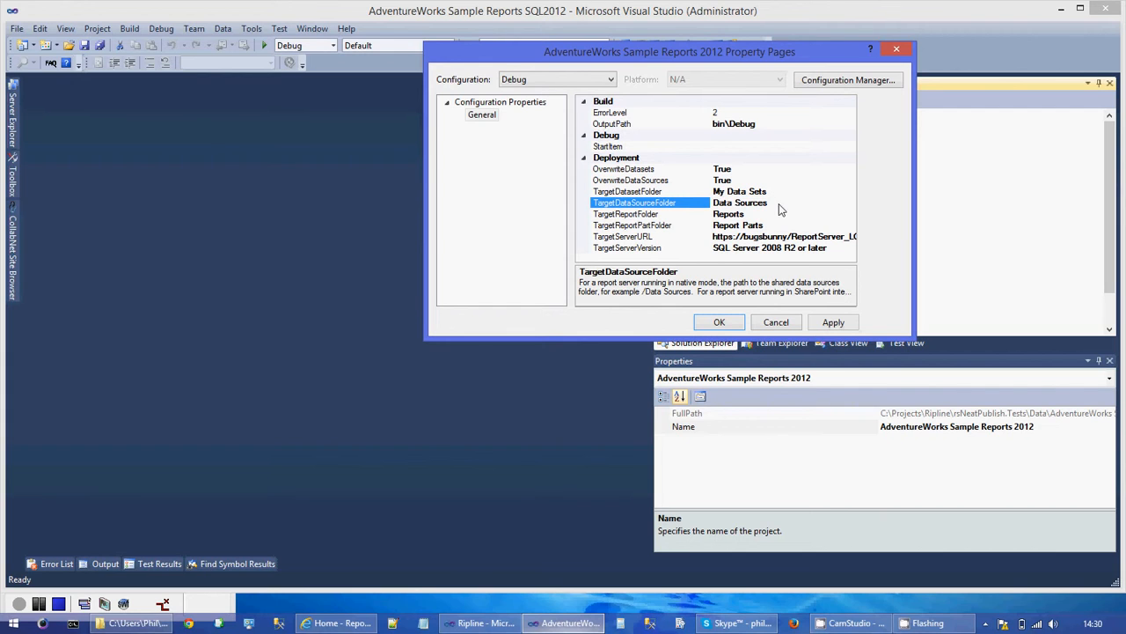
type("My")
left_click(782, 218)
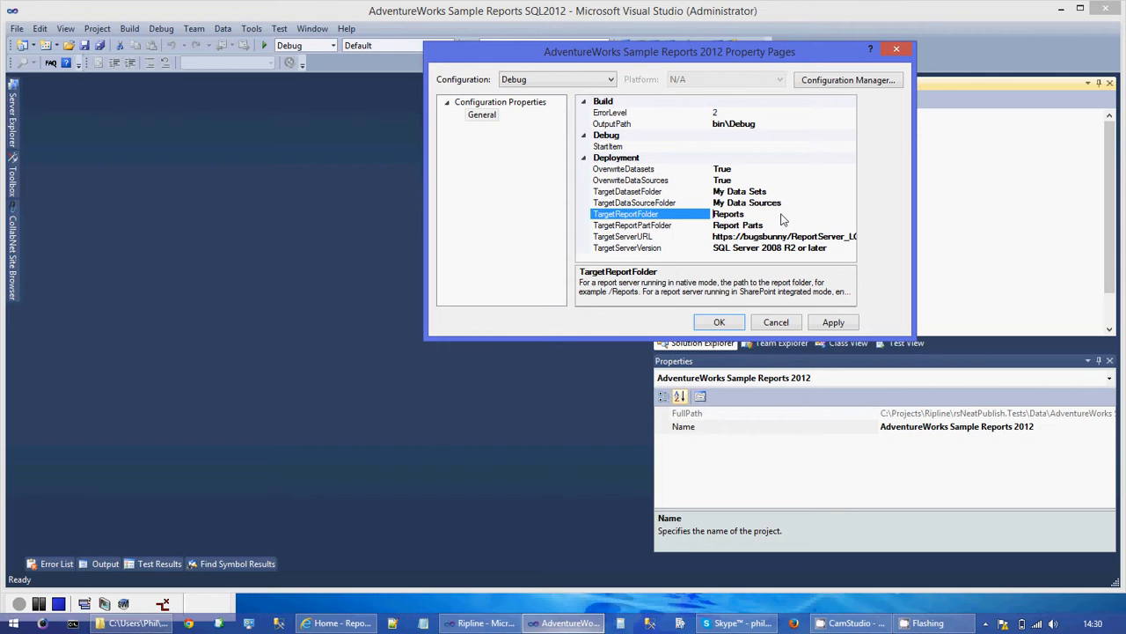
type("My")
left_click(783, 227)
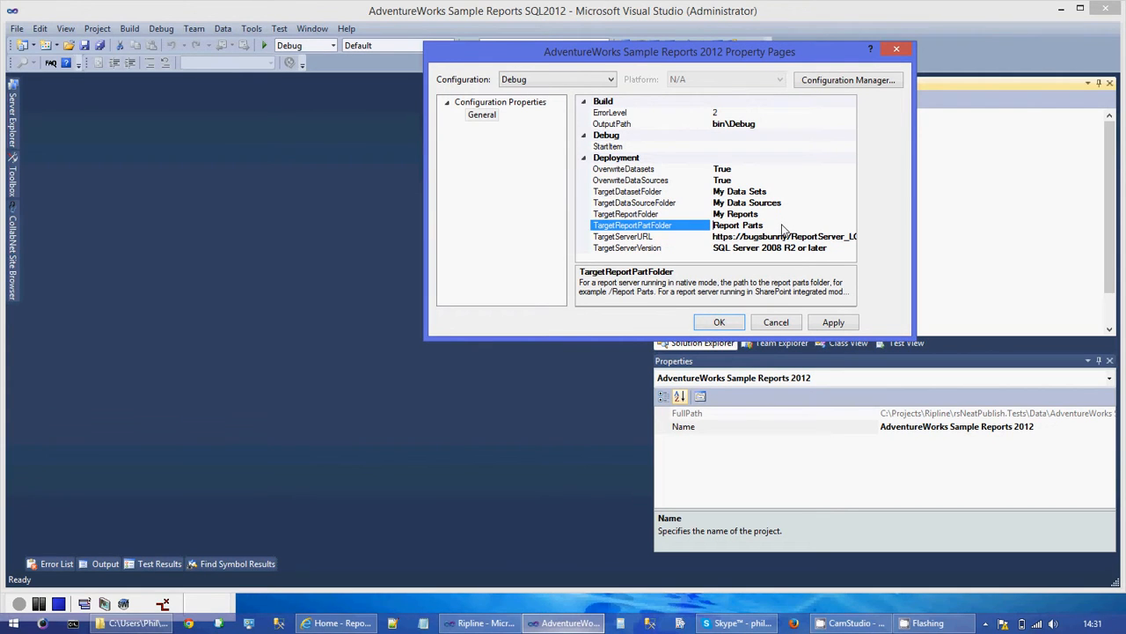
type("My")
- Check the full target server URL and save the project properties
left_click(792, 236)
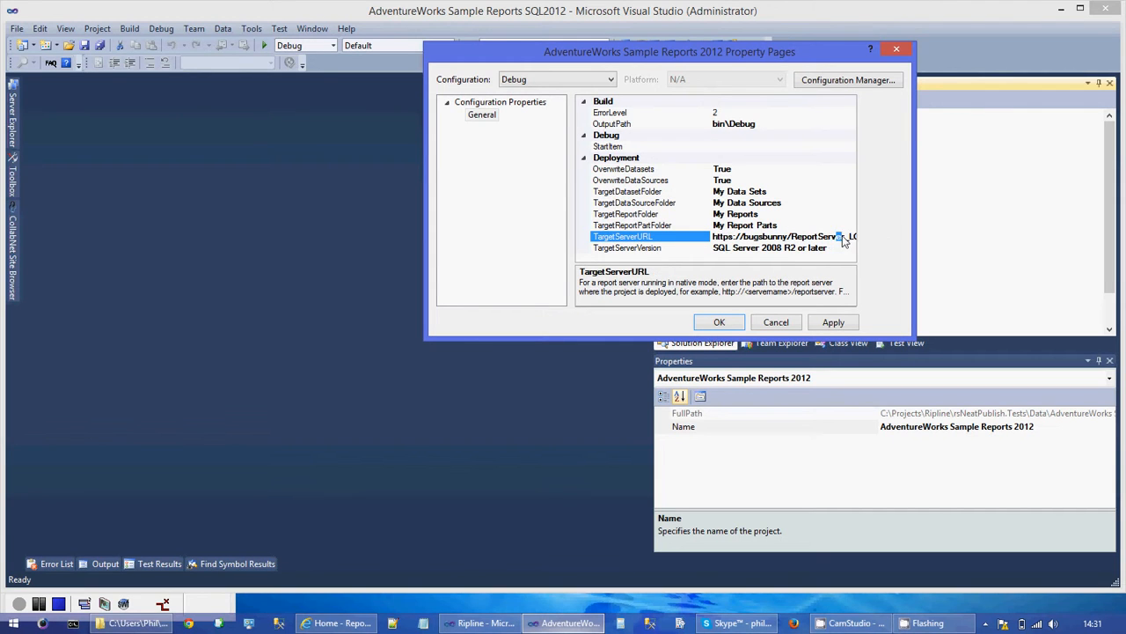
left_click_drag(834, 238, 873, 240)
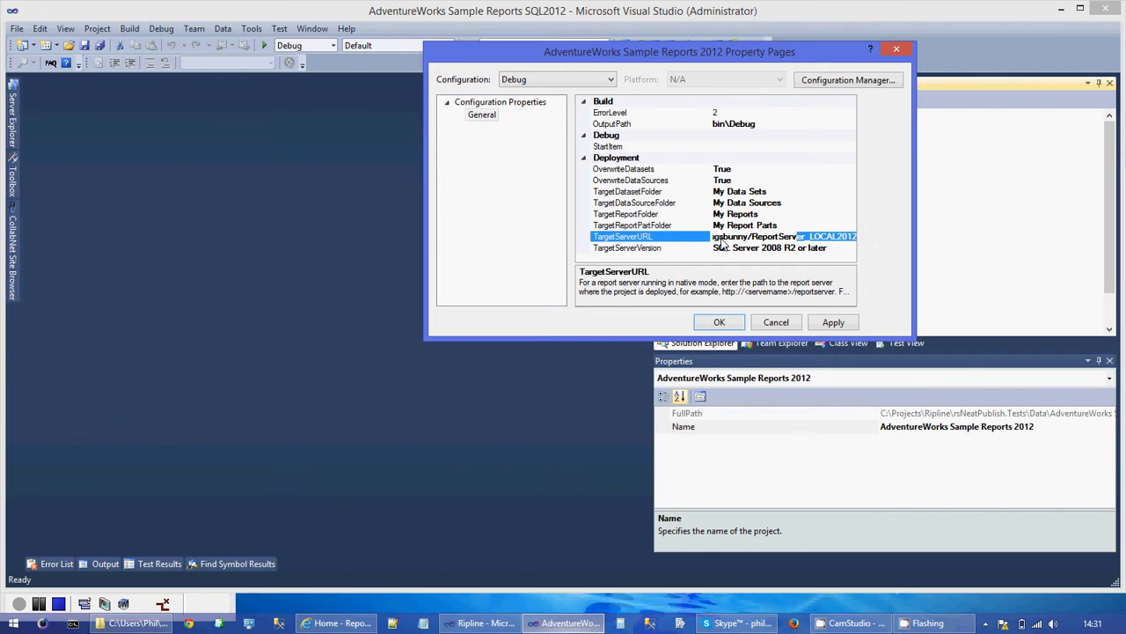
left_click(719, 323)
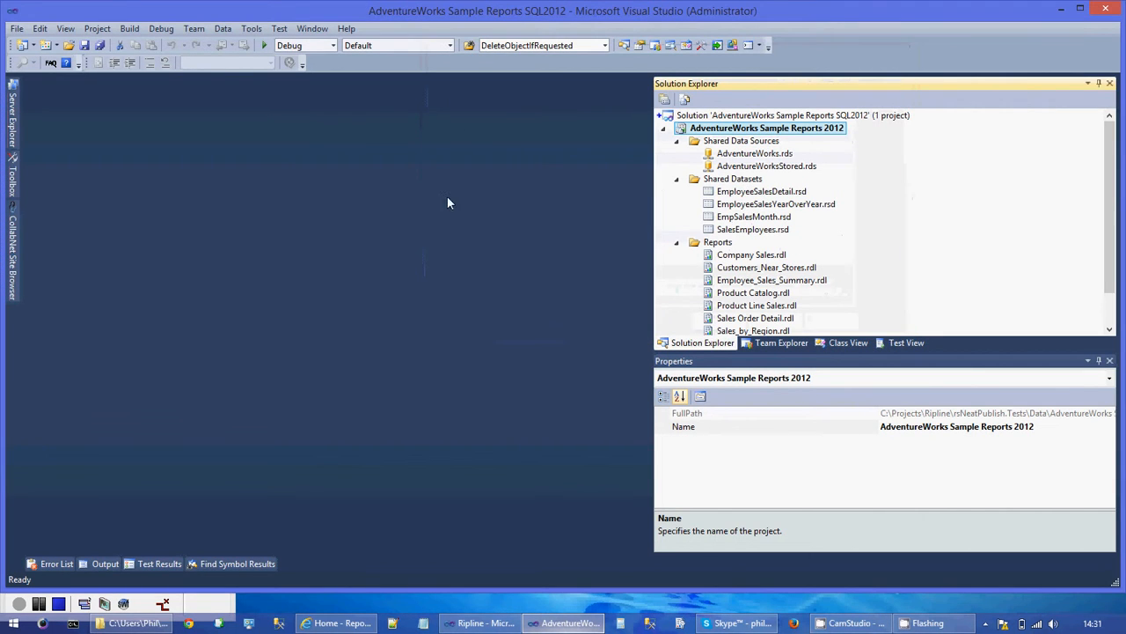
- Deploy the AdventureWorks Sample Reports 2012 project to the report server
left_click(130, 28)
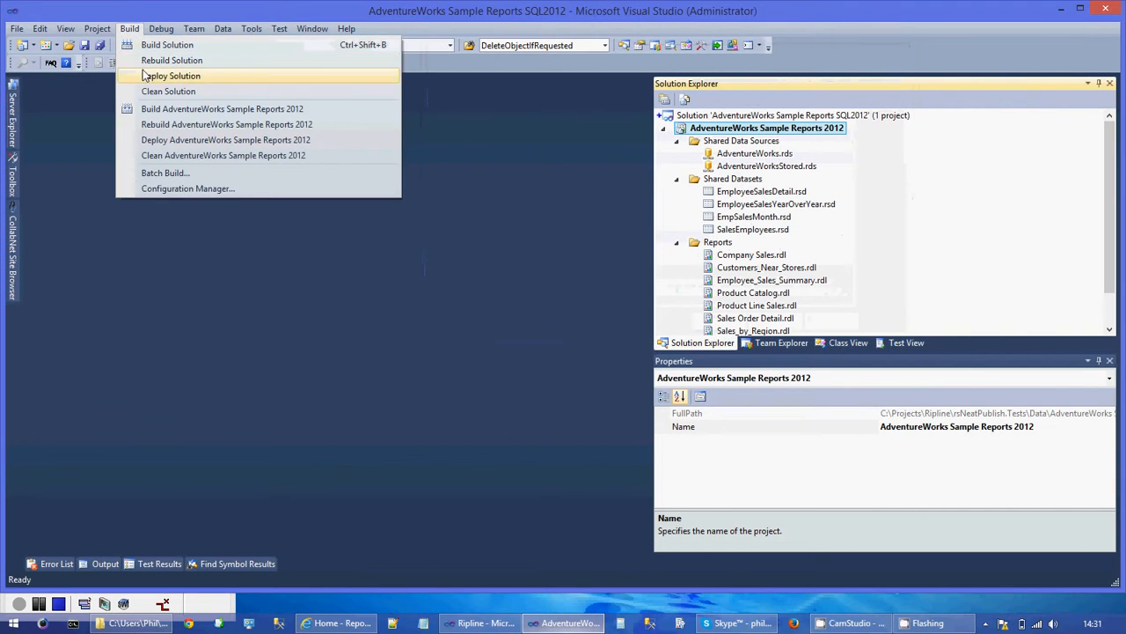
left_click(204, 140)
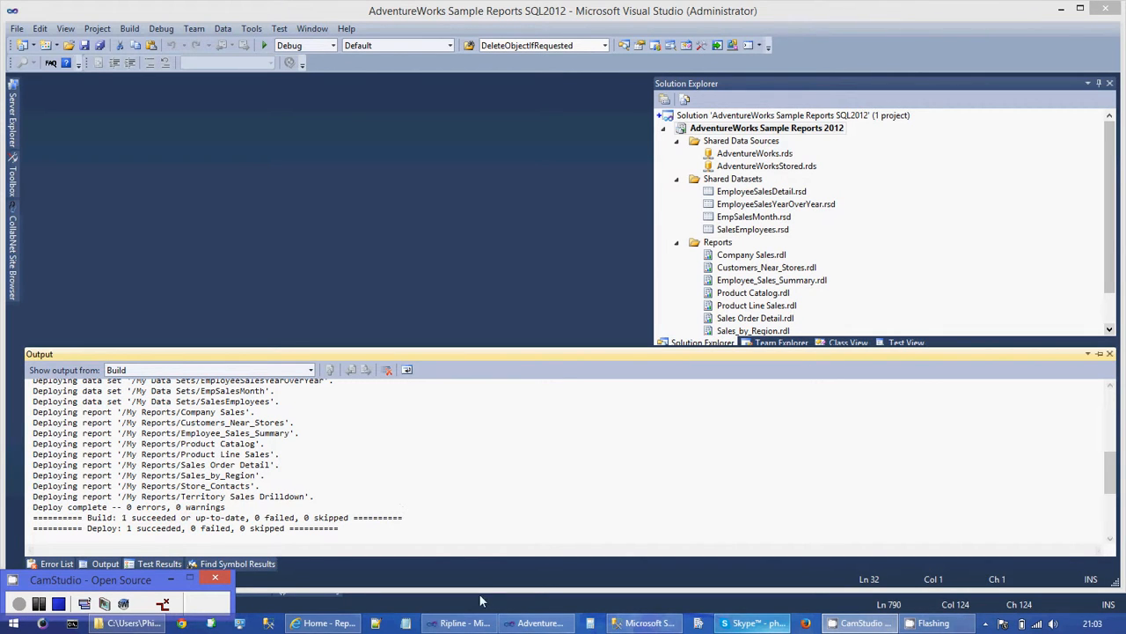
- Switch to Report Manager in the browser, reload Home, and test the connection of the AdventureWorks data source in My Data Sources
left_click(337, 623)
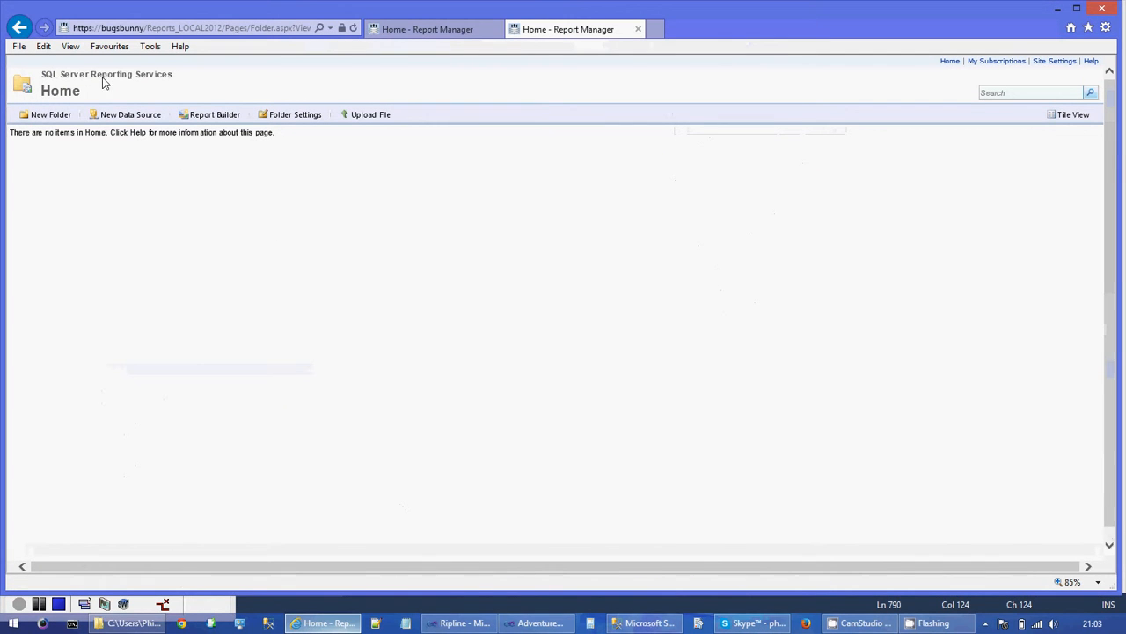
left_click(946, 63)
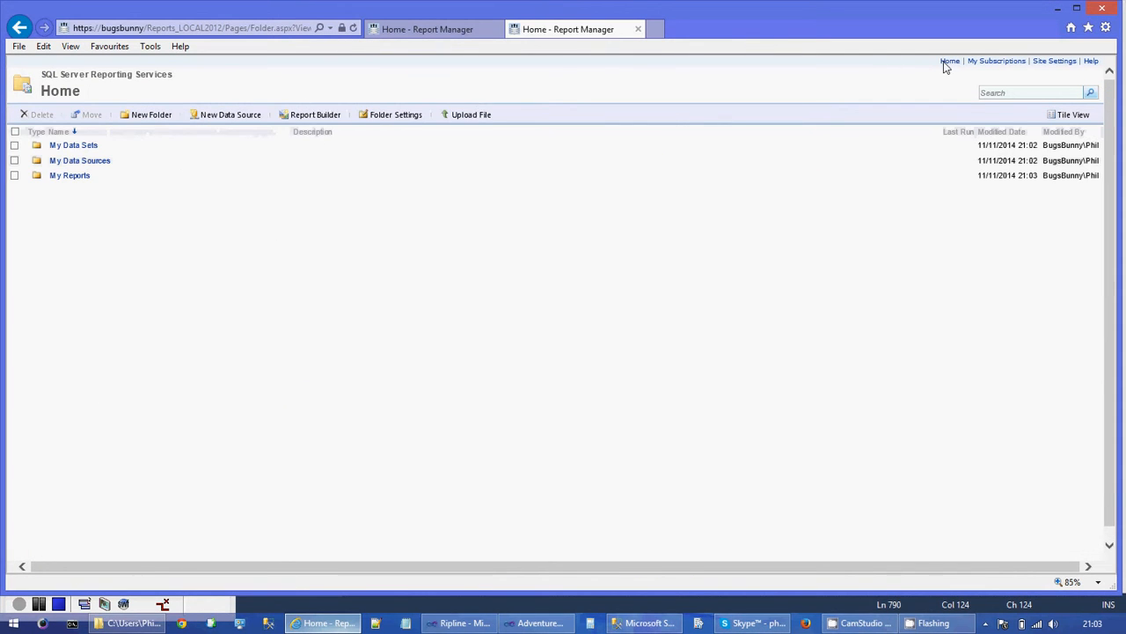
left_click(90, 162)
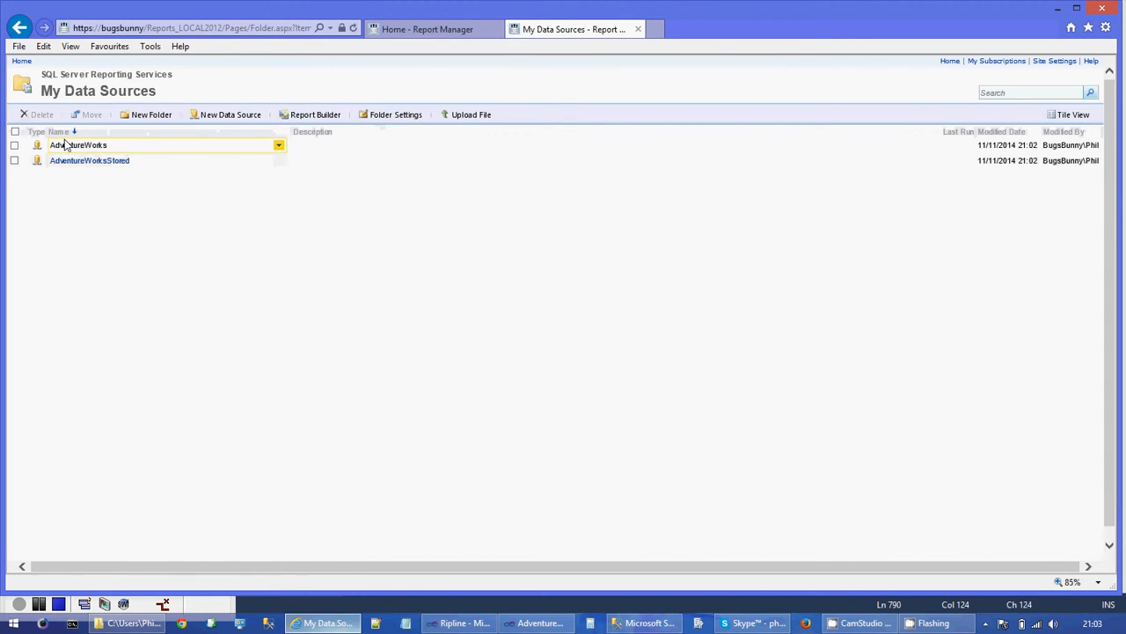
left_click(64, 148)
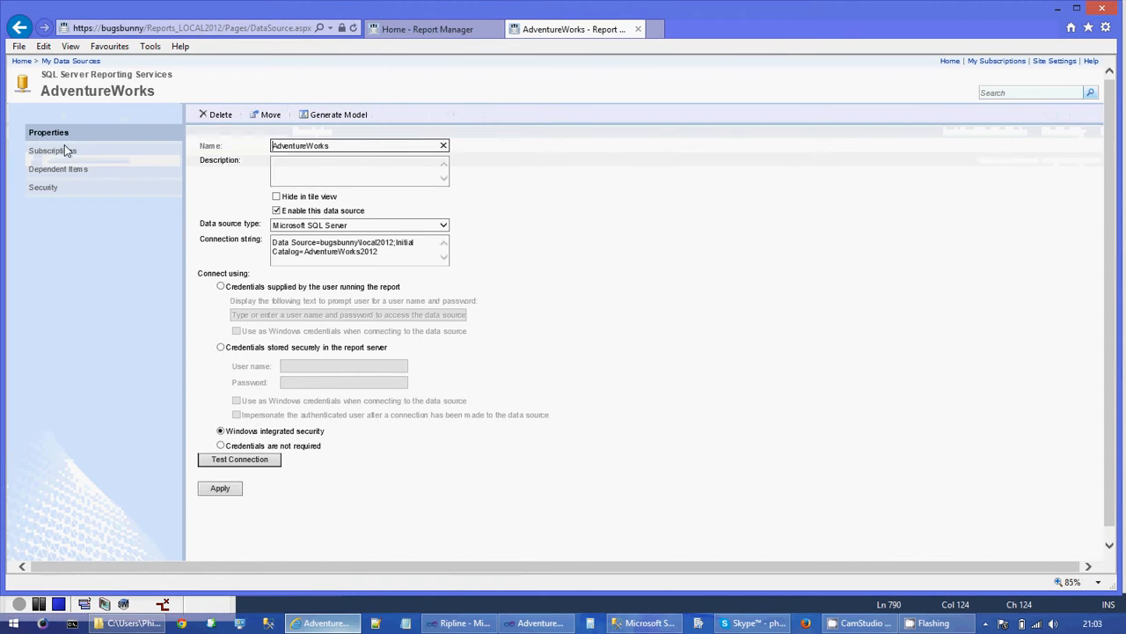
left_click(211, 459)
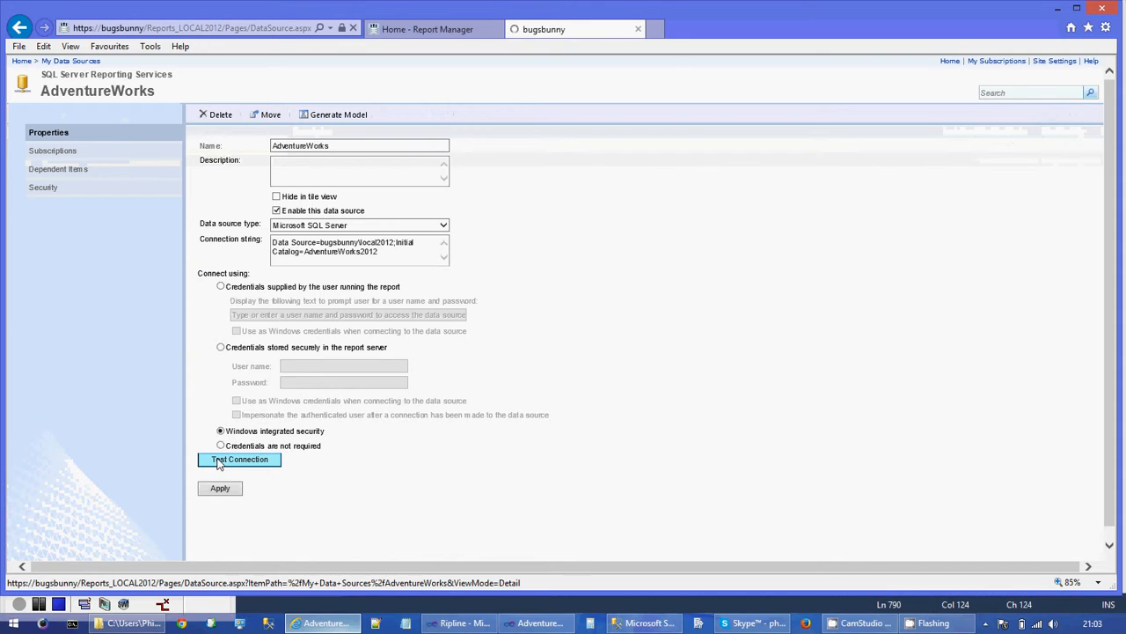
- Go back to Home and run the Customers_Near_Stores report from the My Reports folder
left_click(21, 61)
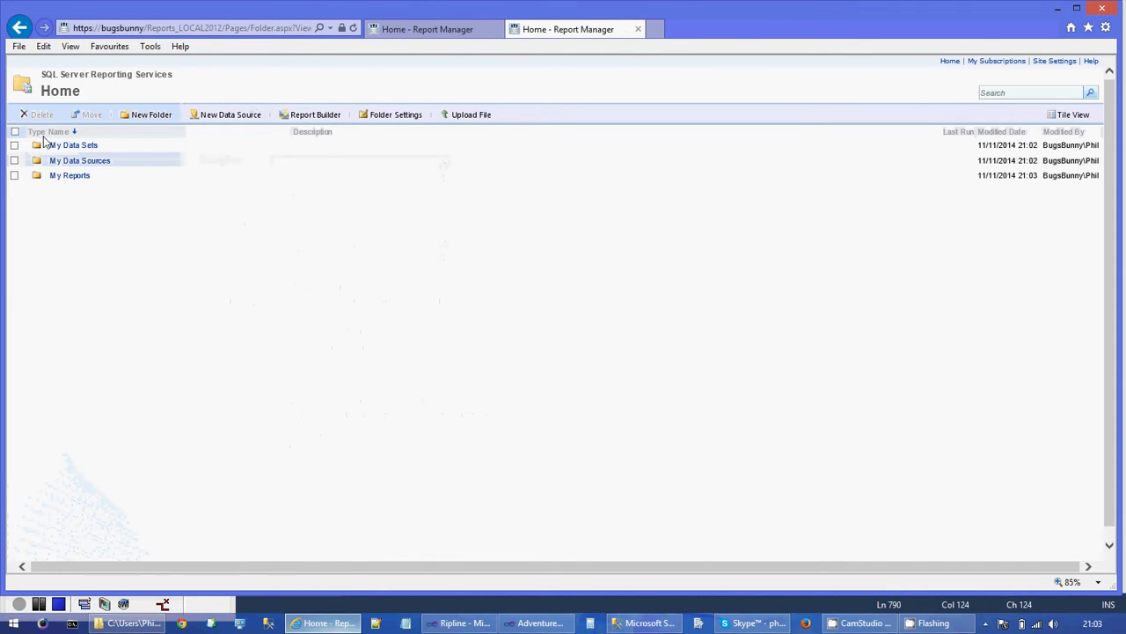
left_click(69, 176)
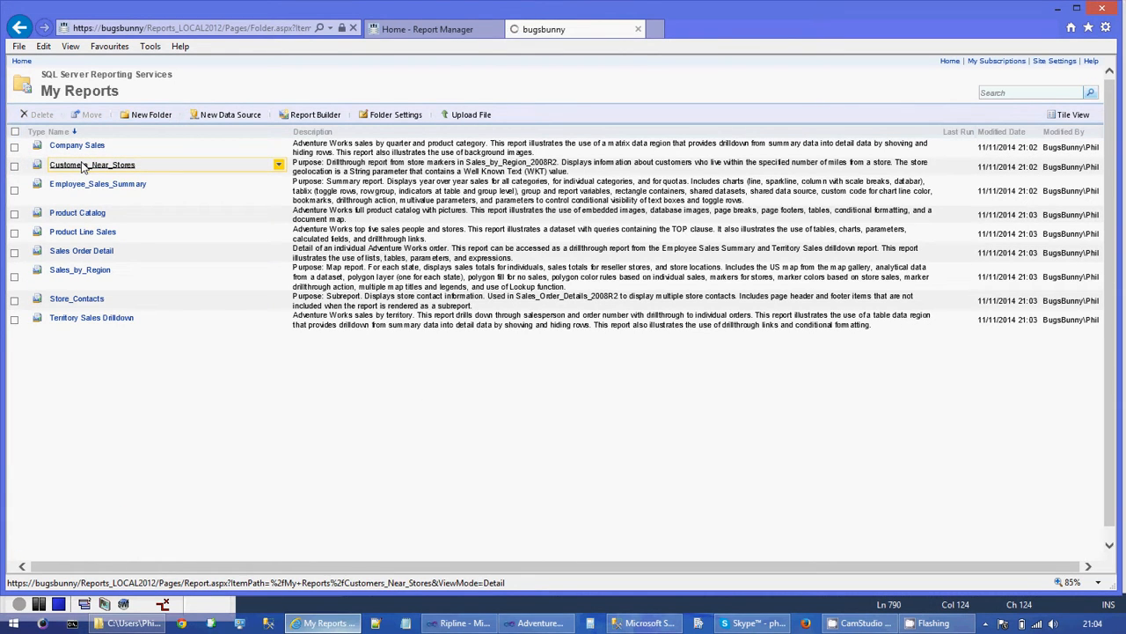
left_click(82, 166)
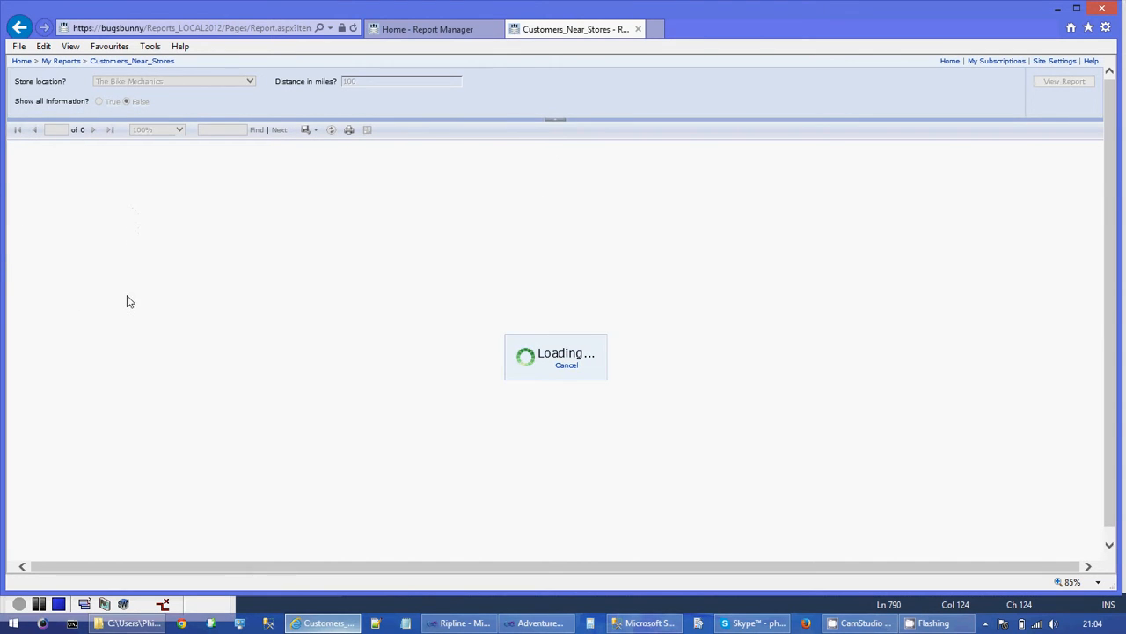
left_click(61, 605)
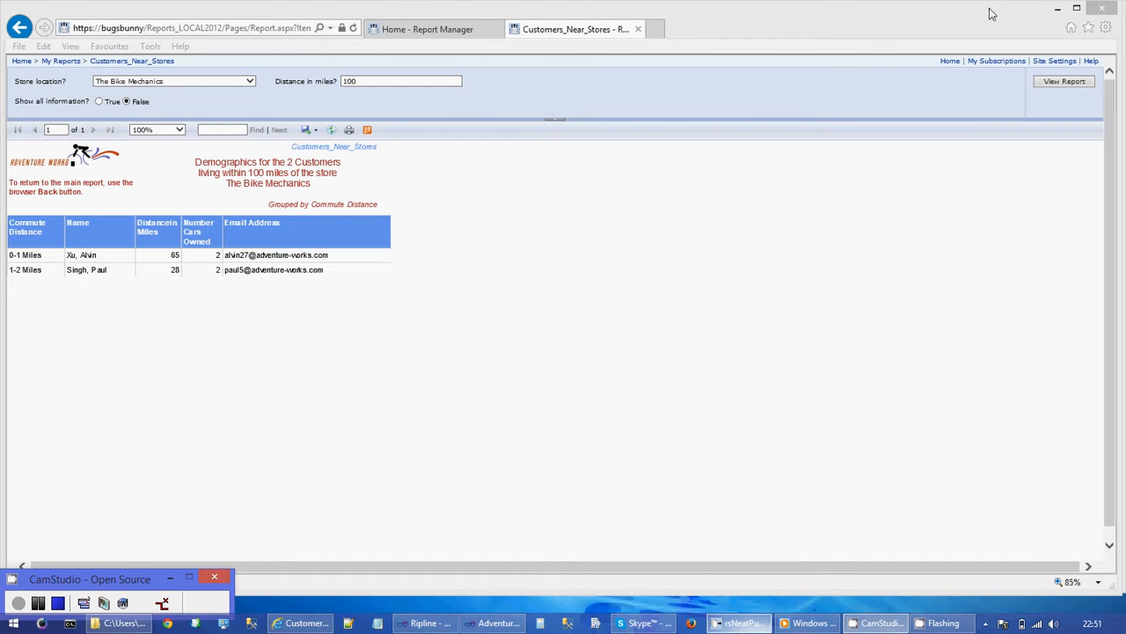
- Minimize the browser and Visual Studio windows, and launch rsNeatPublish from the desktop as administrator
left_click(1059, 10)
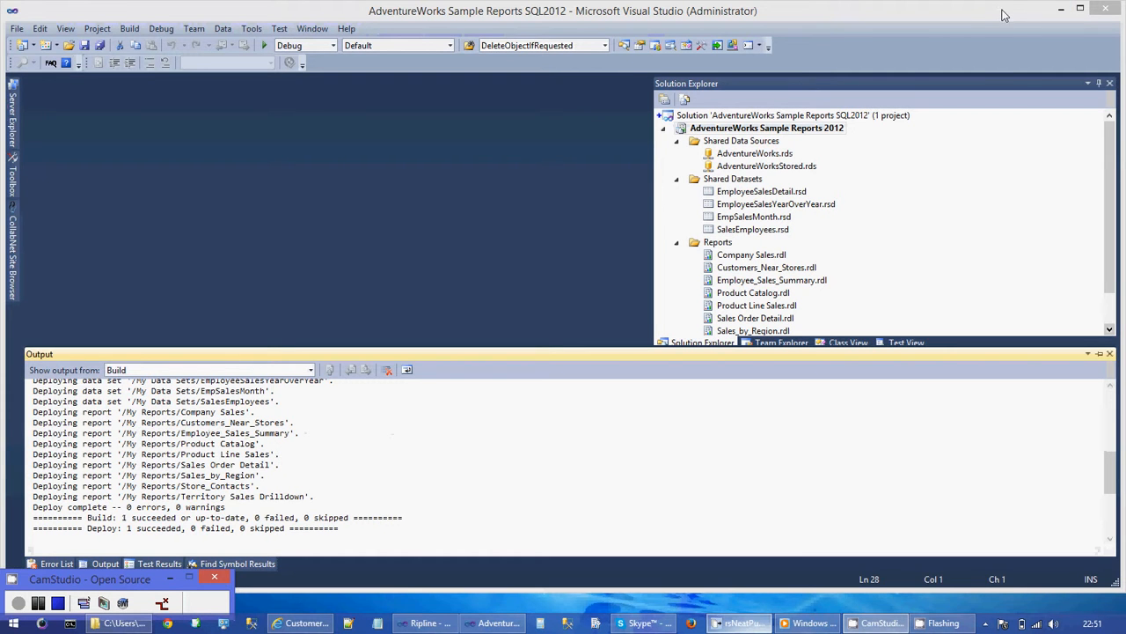
left_click(1060, 10)
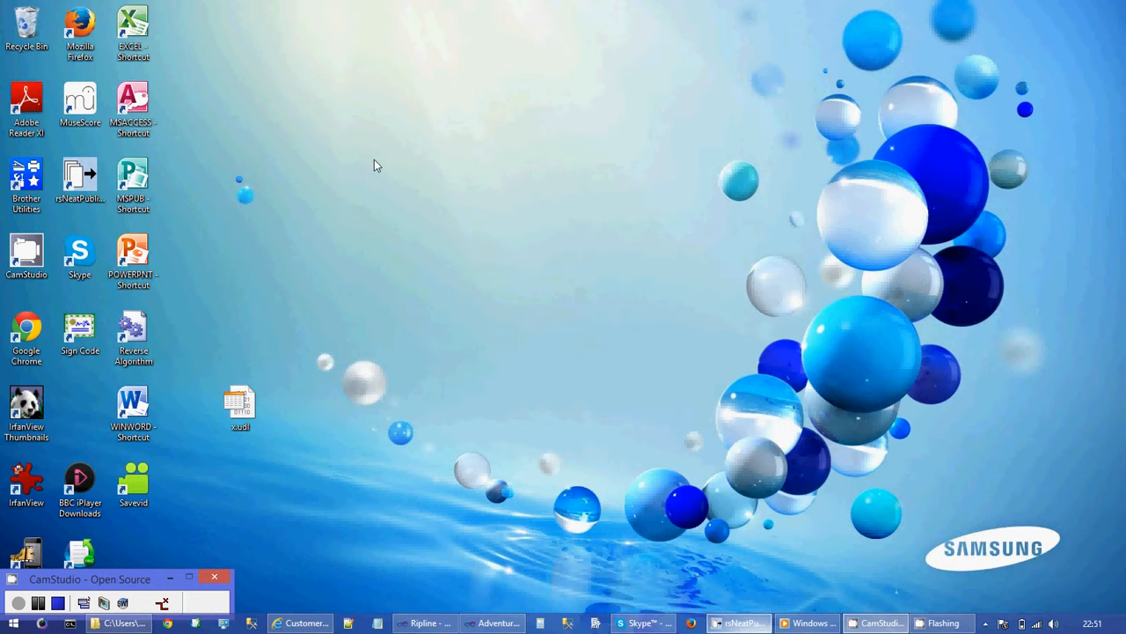
right_click(81, 185)
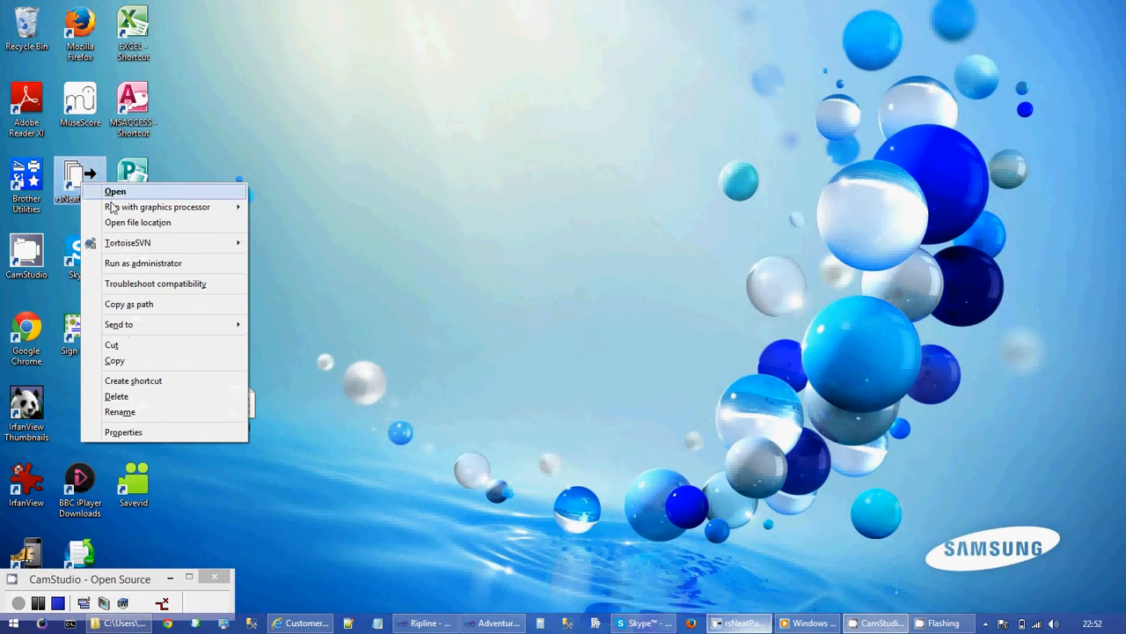
left_click(121, 263)
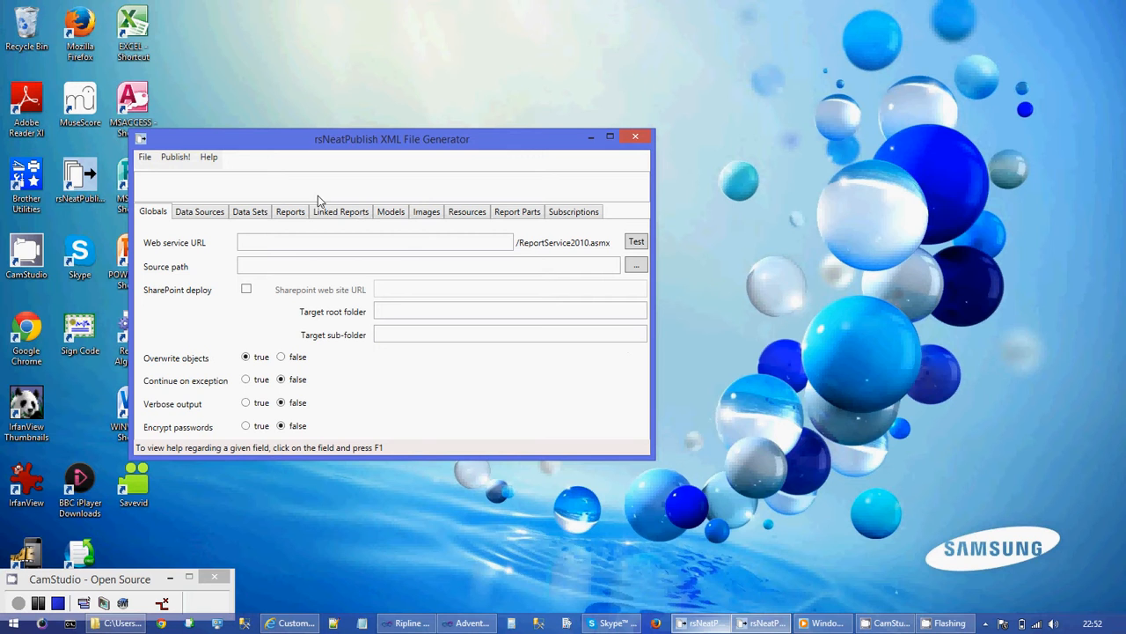
- Load the report project file AdventureWorks Sample Reports 2012.rptproj into the XML file generator, using the Debug build configuration
left_click(144, 157)
left_click(167, 204)
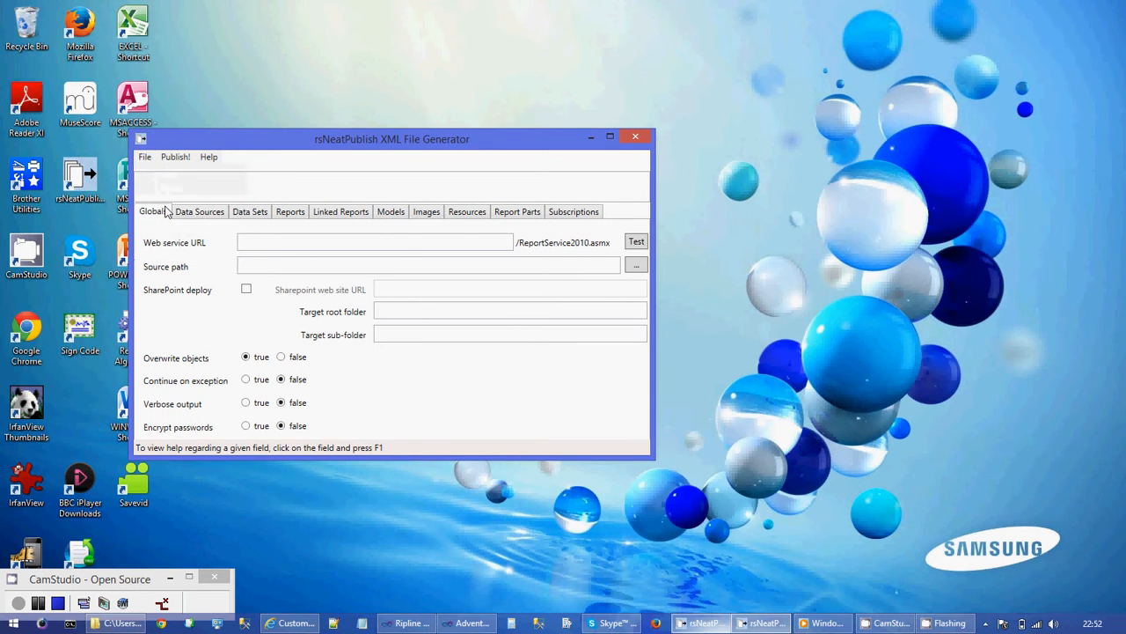
left_click(356, 279)
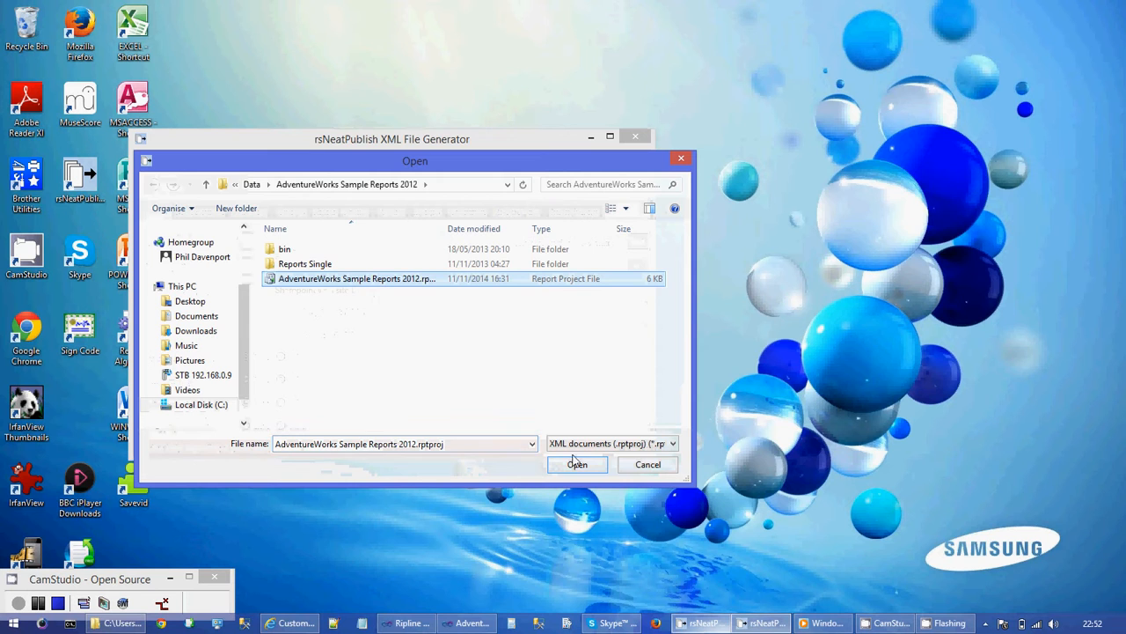
left_click(577, 464)
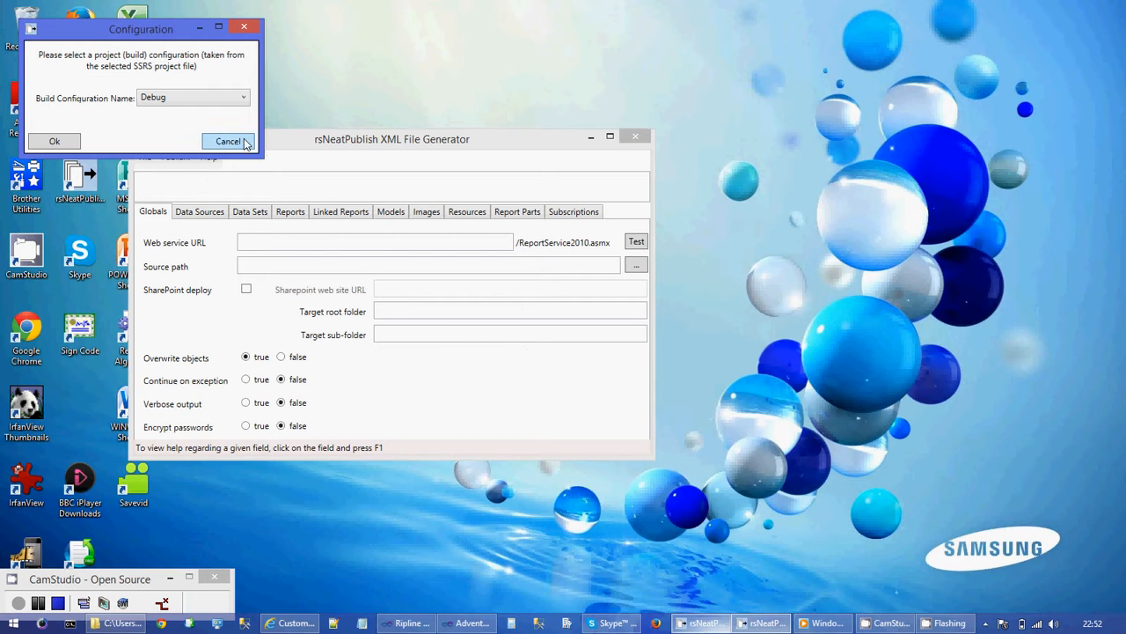
left_click(210, 101)
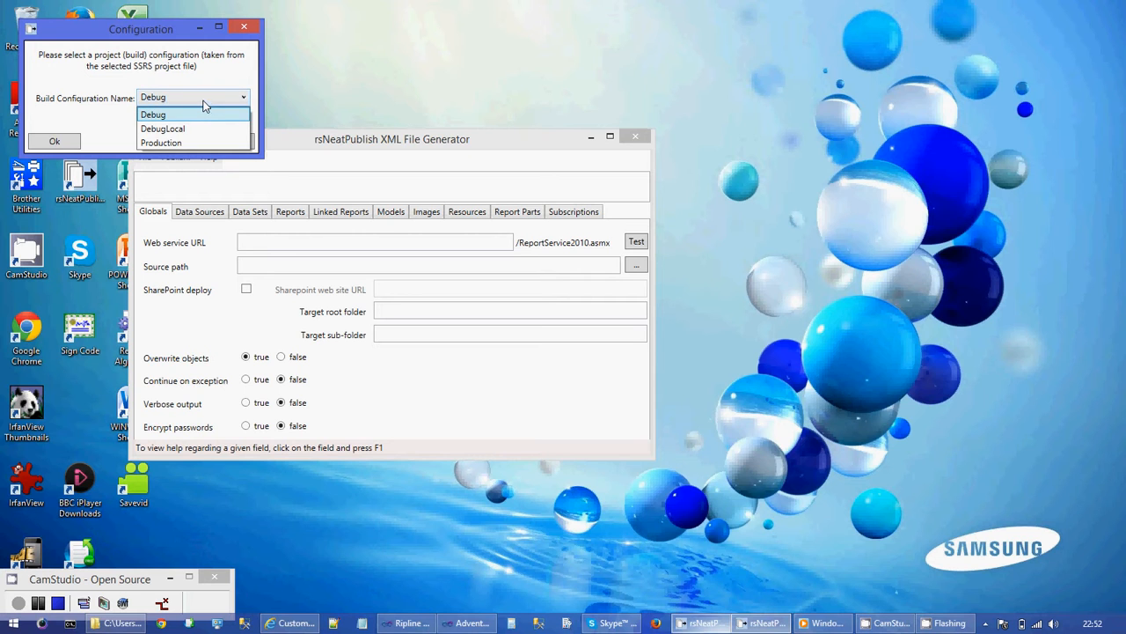
left_click(203, 101)
left_click(54, 141)
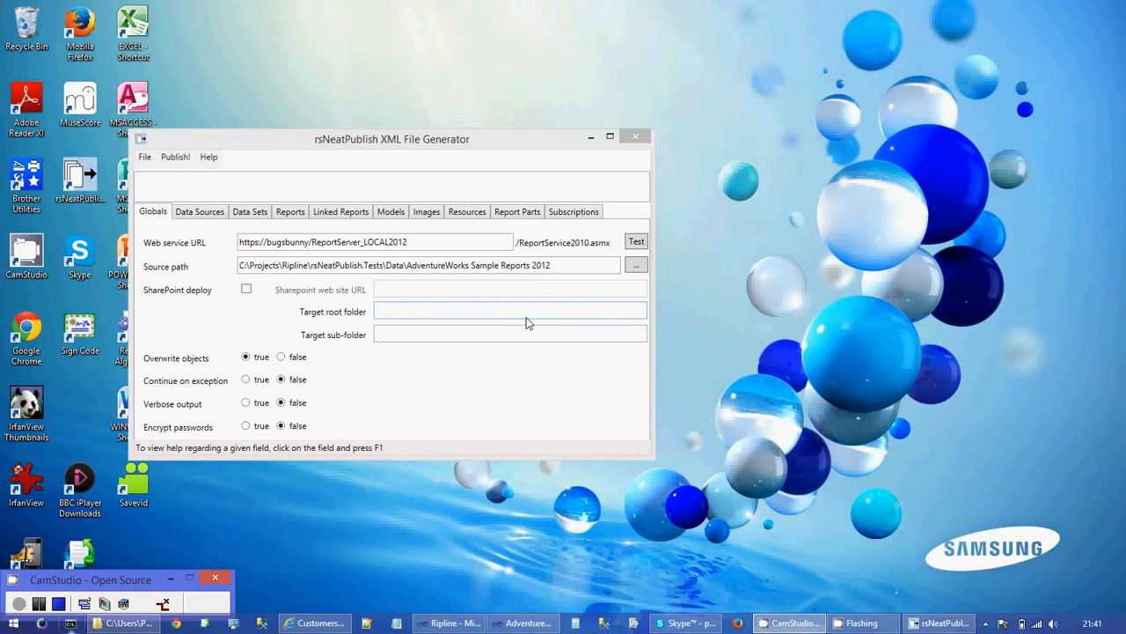
- Examine the web service URL and source path taken from the report project
left_click_drag(428, 244, 328, 246)
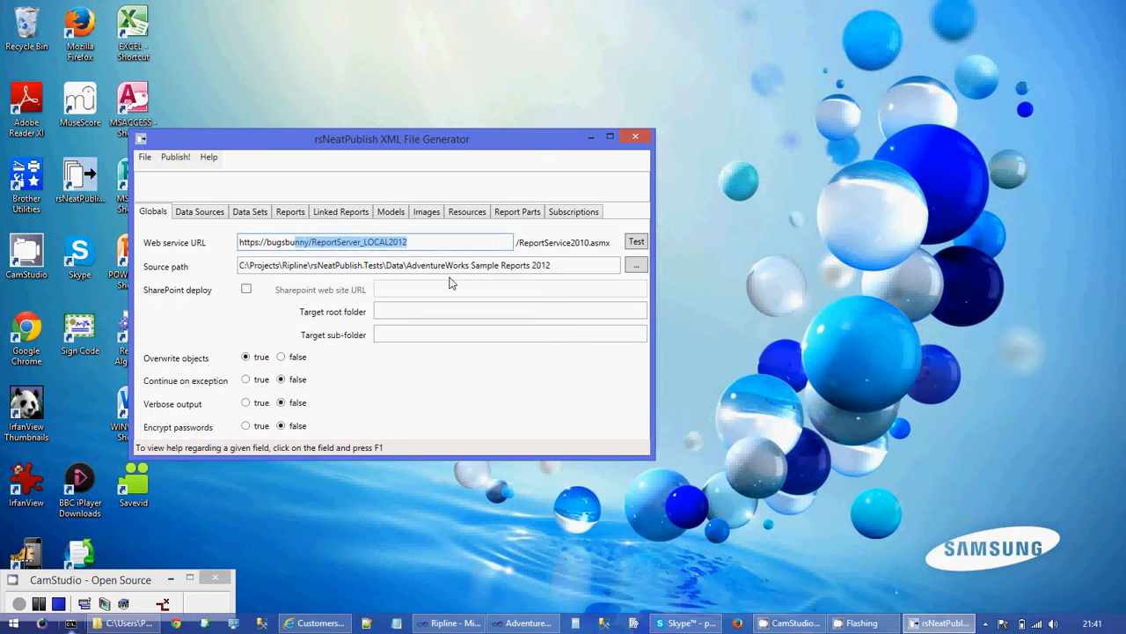
left_click_drag(452, 265, 315, 270)
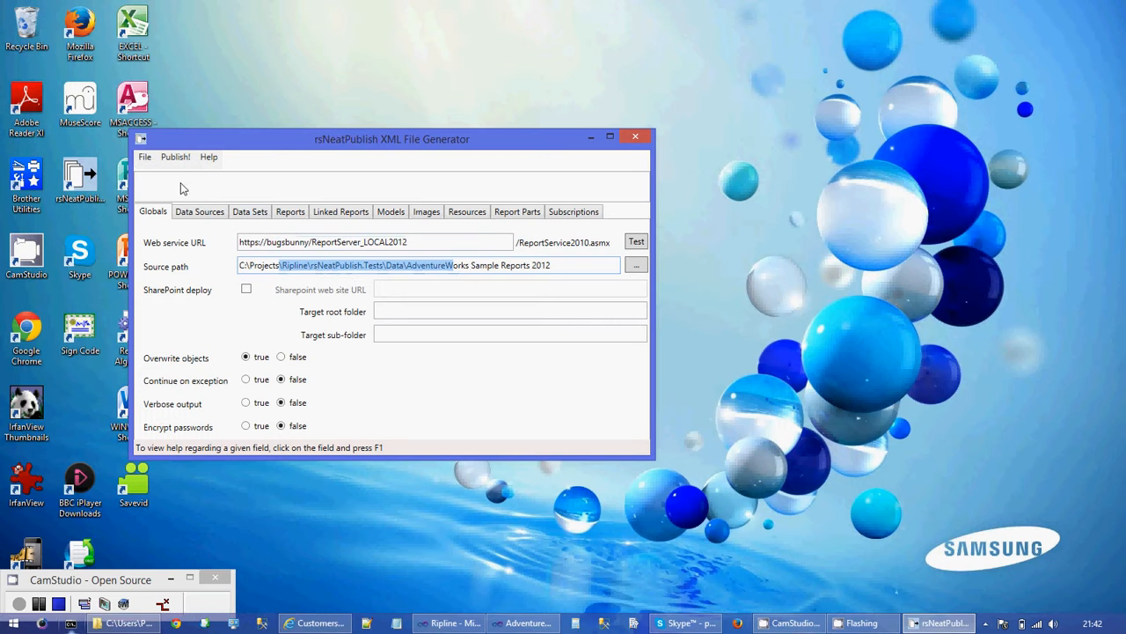
- Examine the target folders of the imported data sources and the overwrite options available for AdventureWorks
left_click(193, 212)
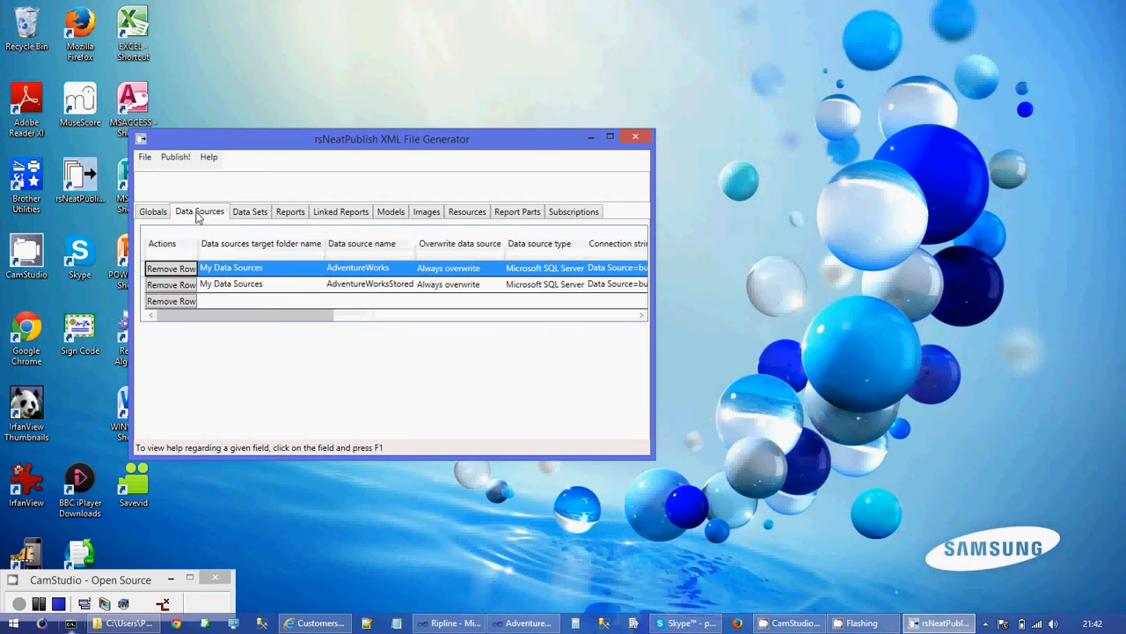
left_click(236, 268)
left_click(252, 288)
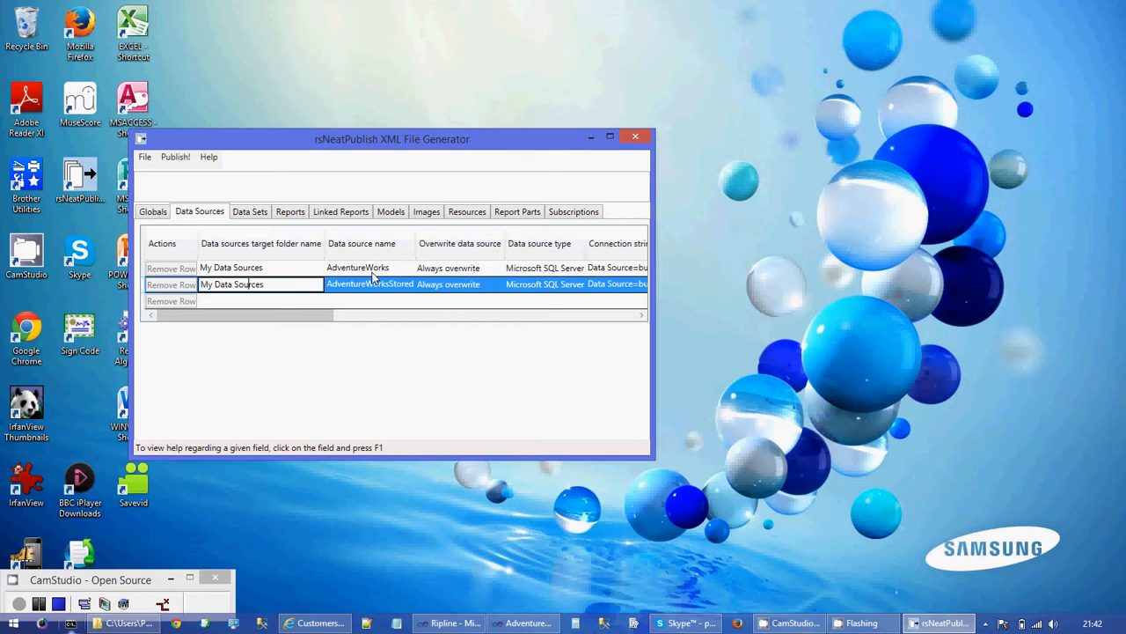
left_click(455, 270)
left_click(455, 270)
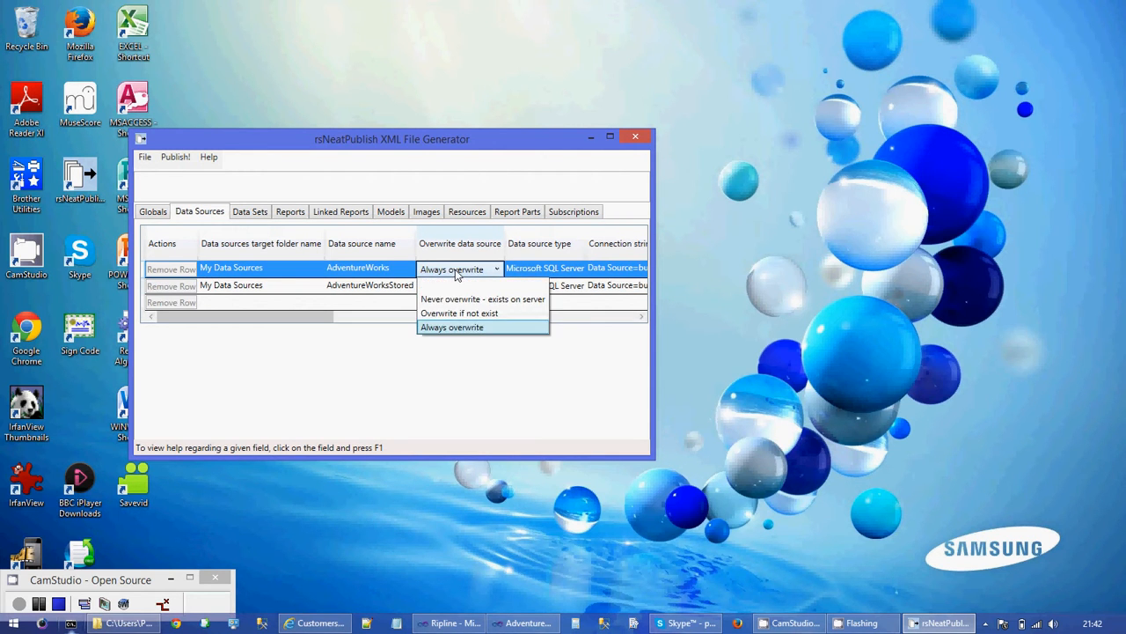
left_click(455, 271)
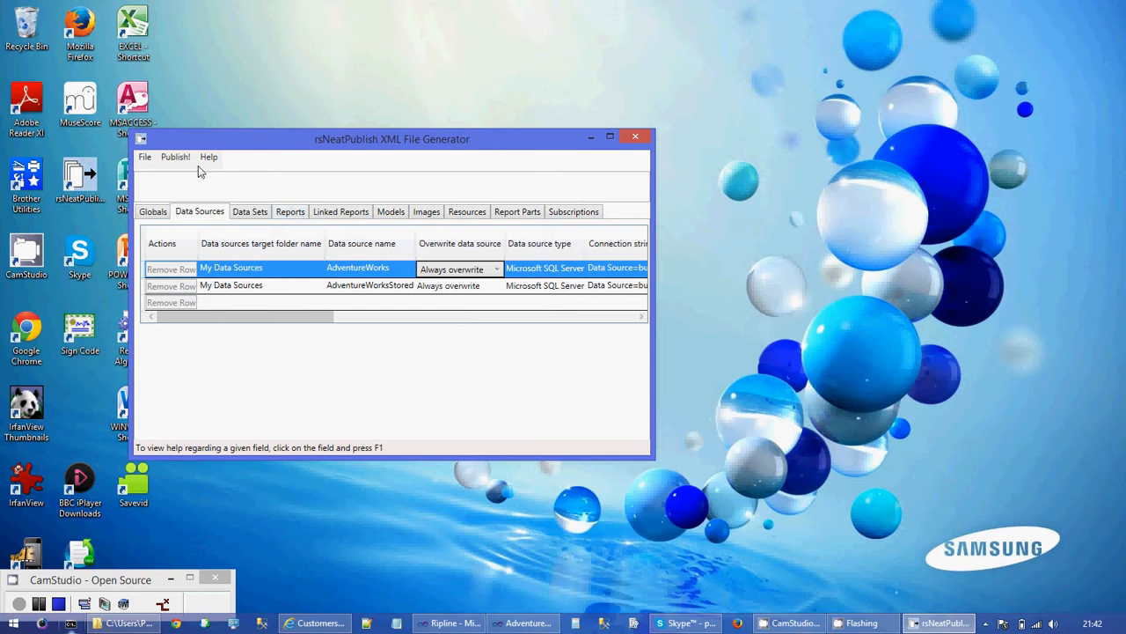
- Review the imported data set files and their target folder in the data sets list
left_click(253, 213)
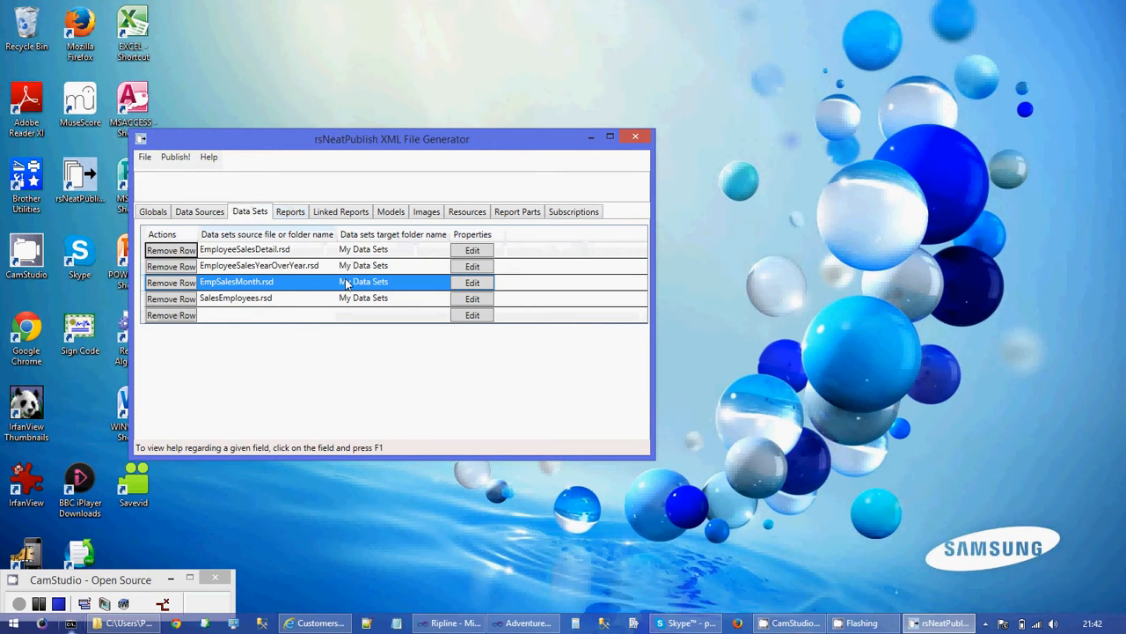
left_click(363, 266)
left_click(269, 287)
left_click(268, 296)
left_click(270, 254)
- Review the imported report files and their target folder in the reports list
left_click(293, 216)
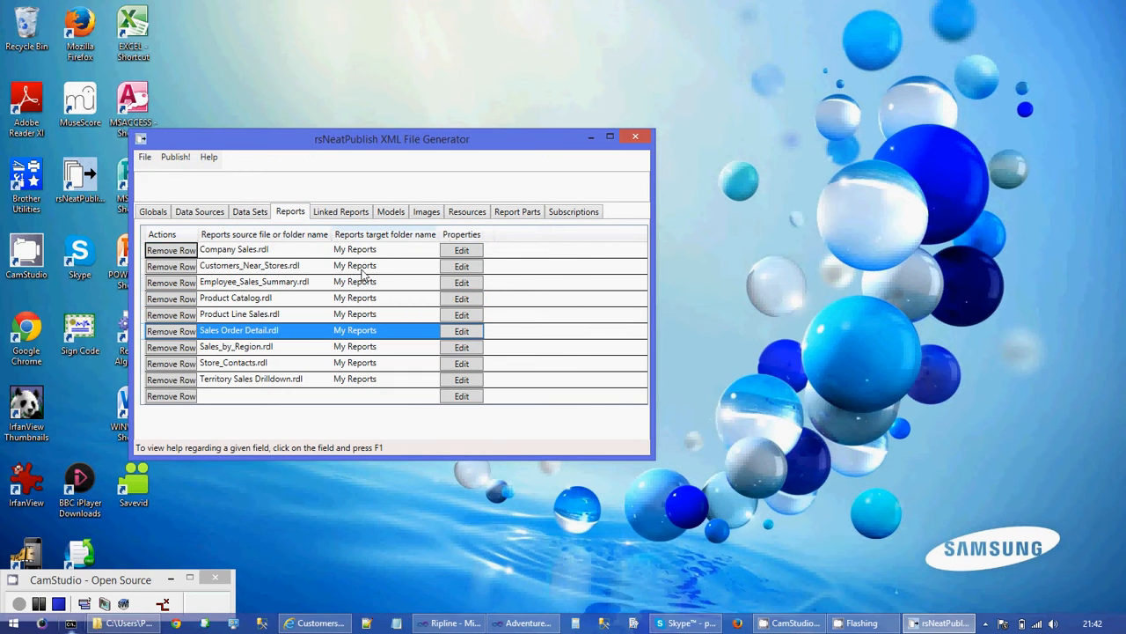
left_click(352, 282)
left_click(351, 346)
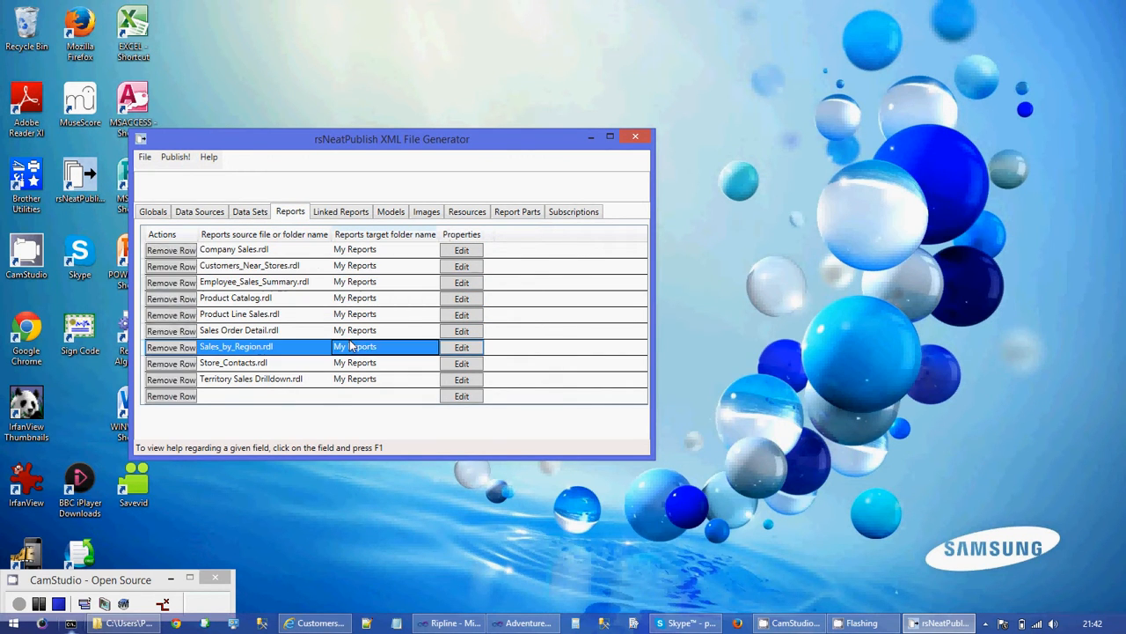
left_click(265, 315)
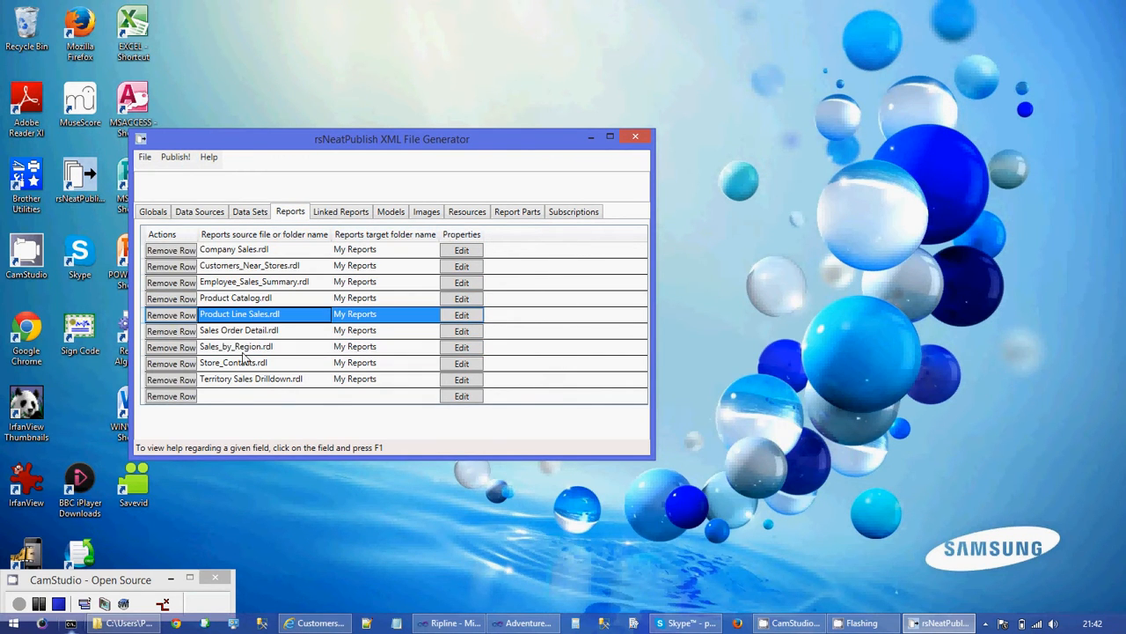
left_click(244, 347)
left_click(19, 603)
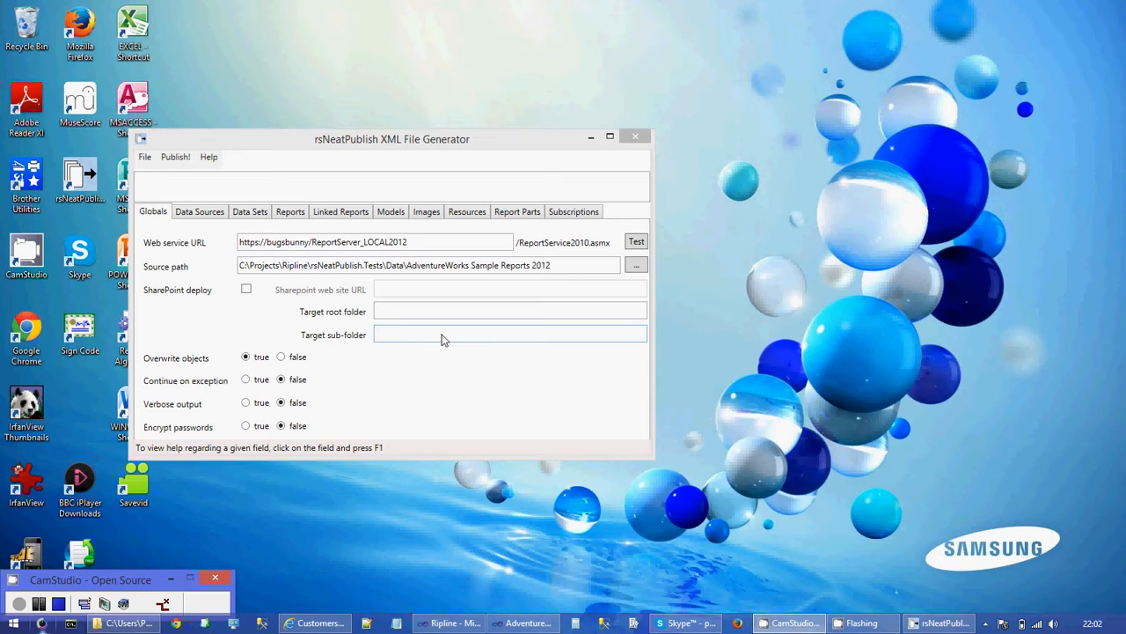
left_click(398, 336)
- Set the AdventureWorksStored data source to connect using credentials stored securely in the report server
left_click(208, 214)
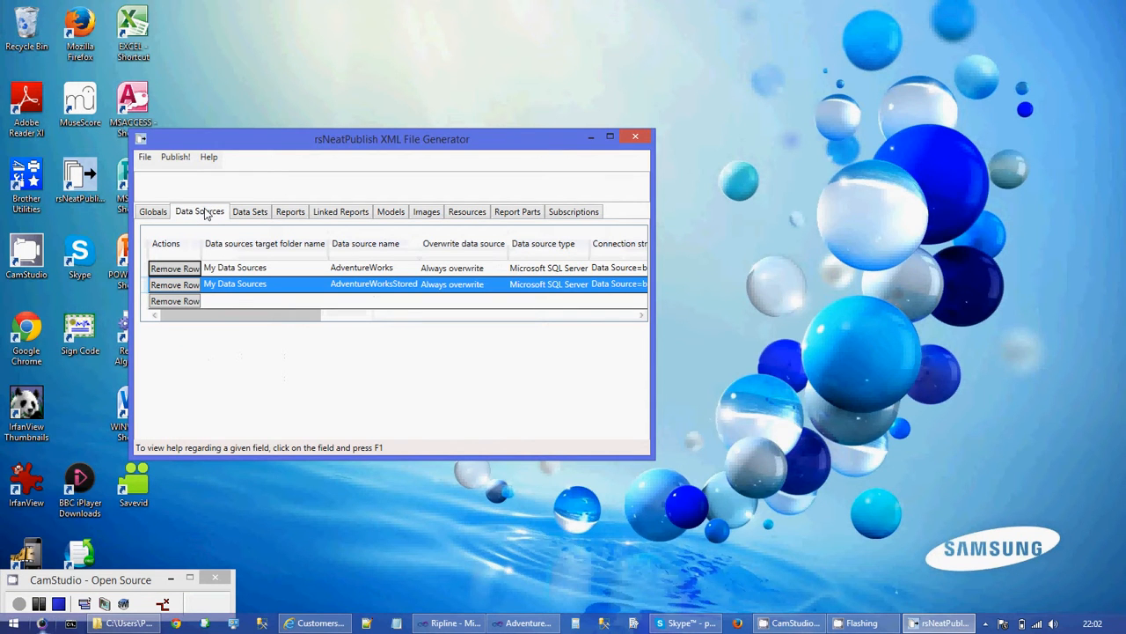
left_click_drag(233, 317, 399, 318)
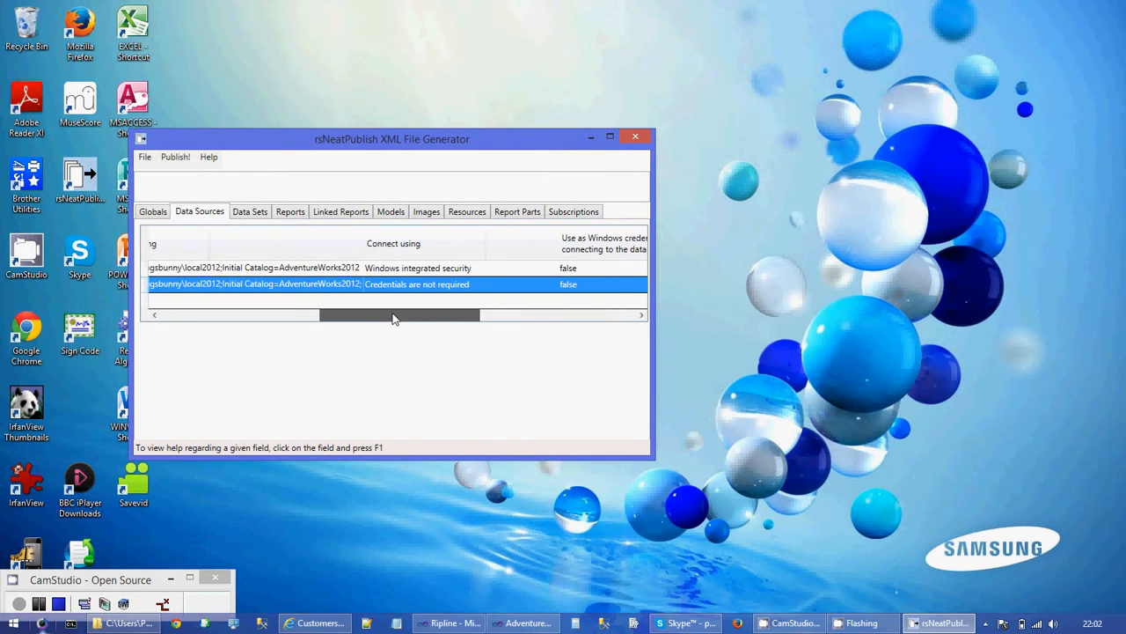
left_click(451, 271)
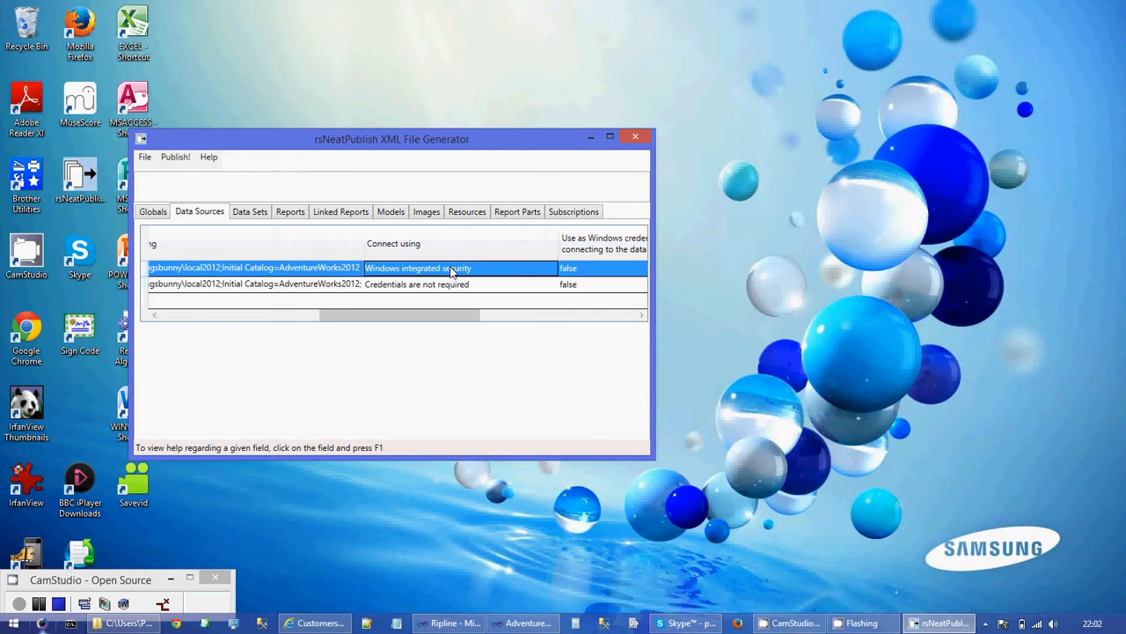
left_click(451, 271)
left_click(452, 271)
left_click(451, 271)
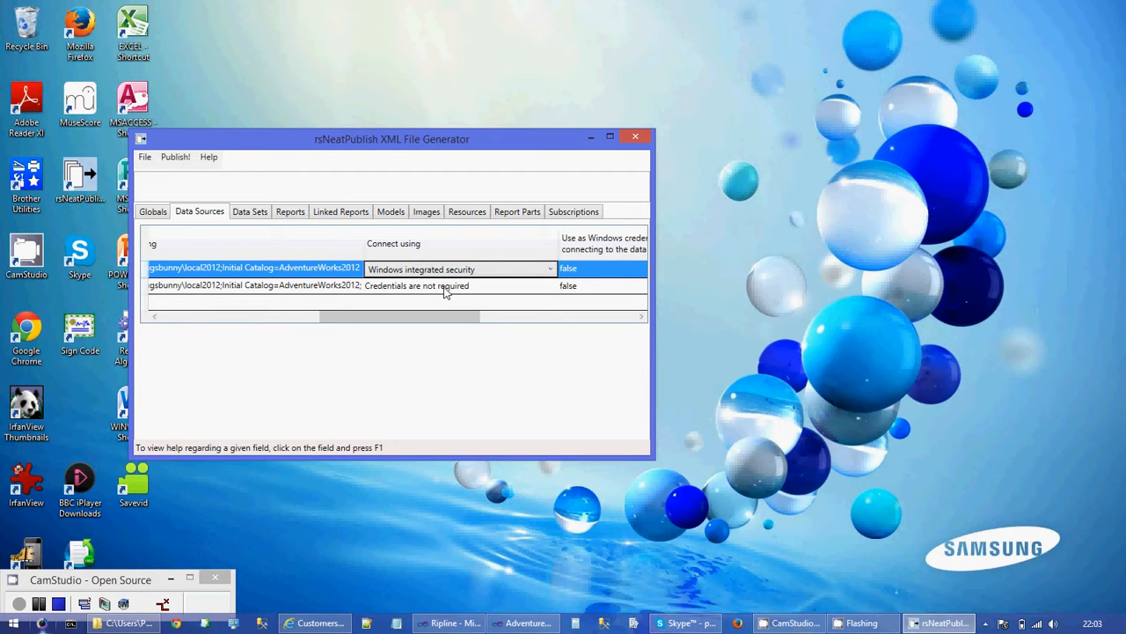
left_click(444, 285)
left_click(445, 291)
left_click(444, 291)
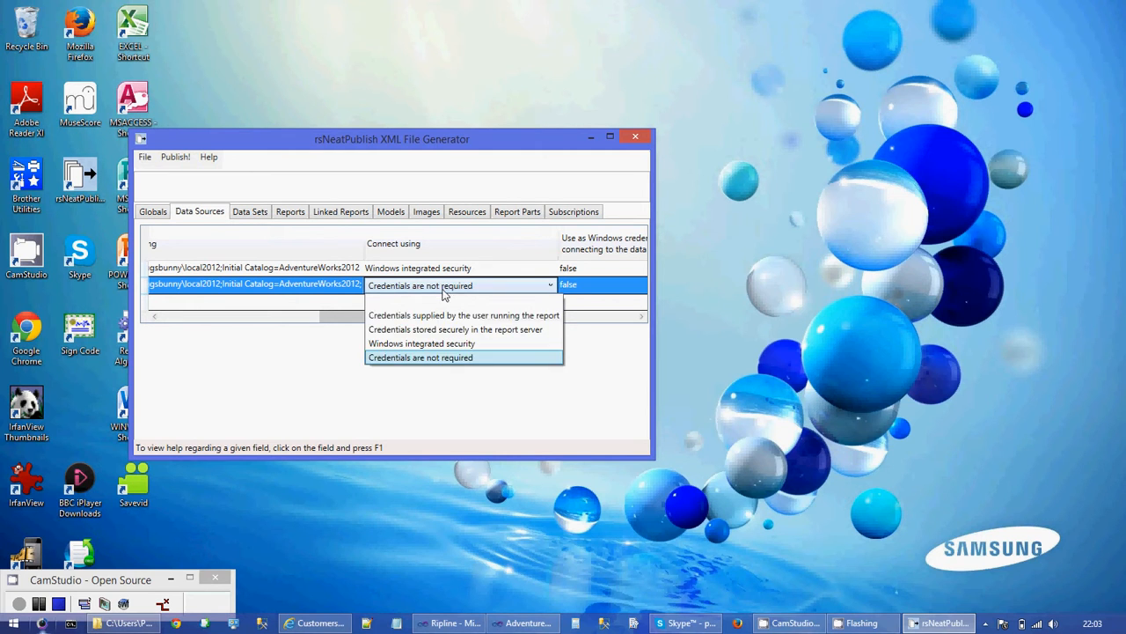
left_click(433, 329)
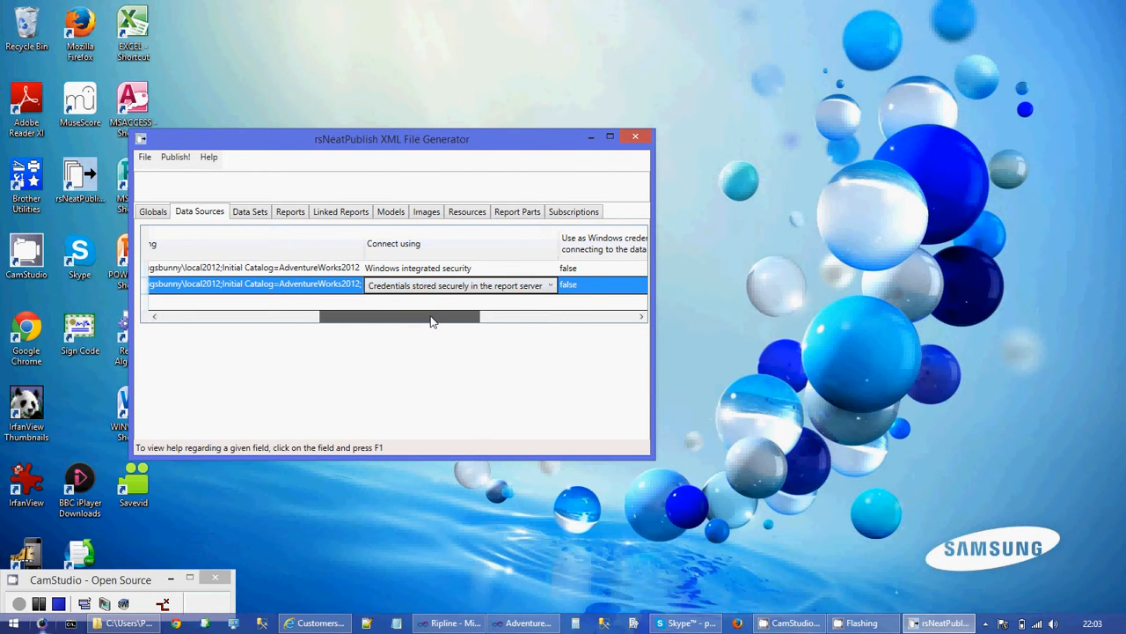
- Set the use as Windows credentials option to true for the AdventureWorksStored data source
left_click_drag(432, 320, 475, 320)
left_click(469, 289)
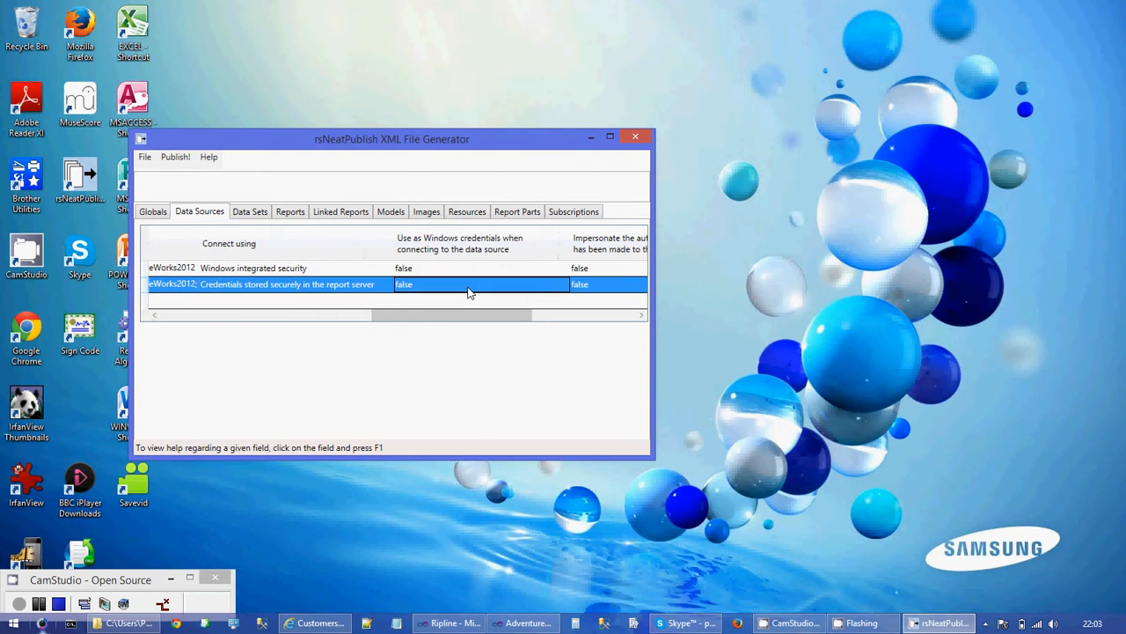
left_click(469, 289)
left_click(451, 317)
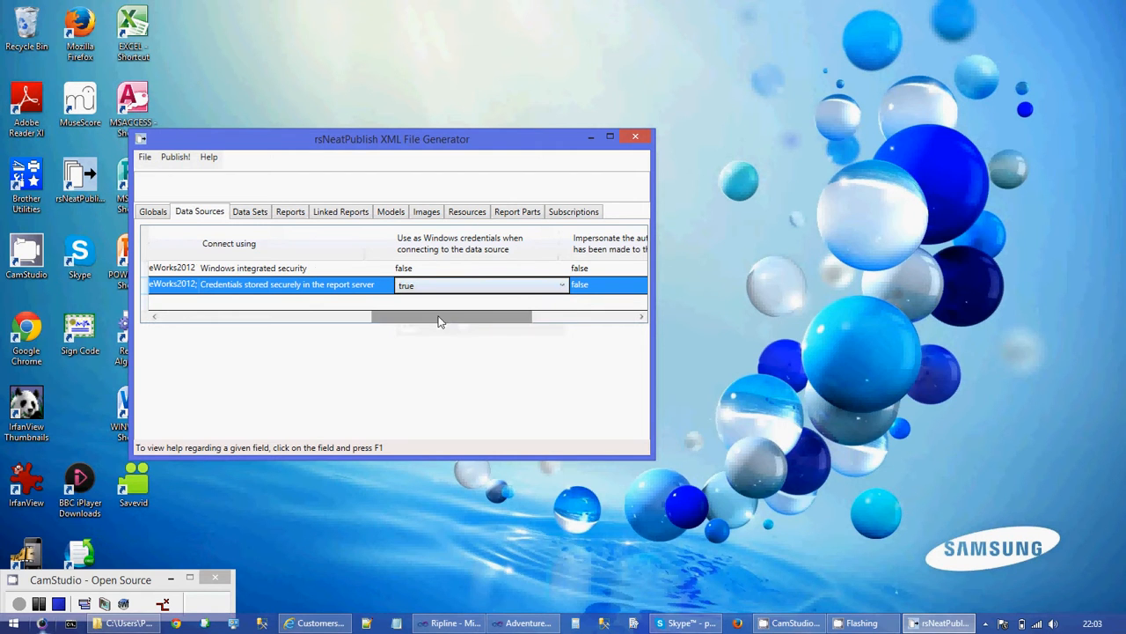
- Enter the user name ssrsappserviceacct and the account password for the AdventureWorksStored data source
left_click_drag(440, 319, 548, 323)
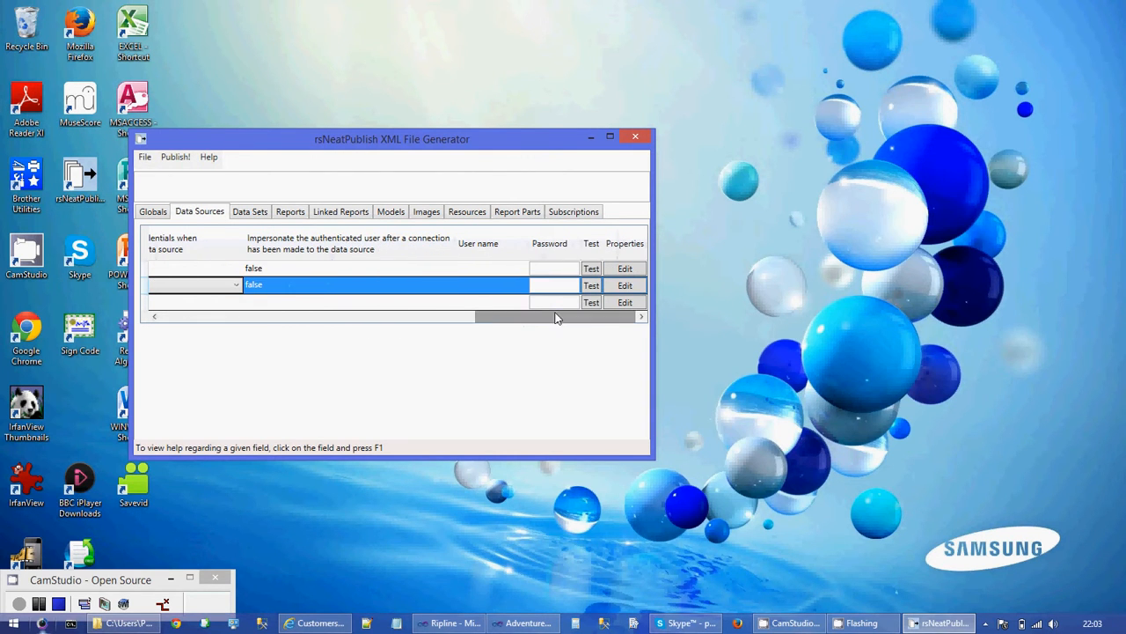
left_click(486, 287)
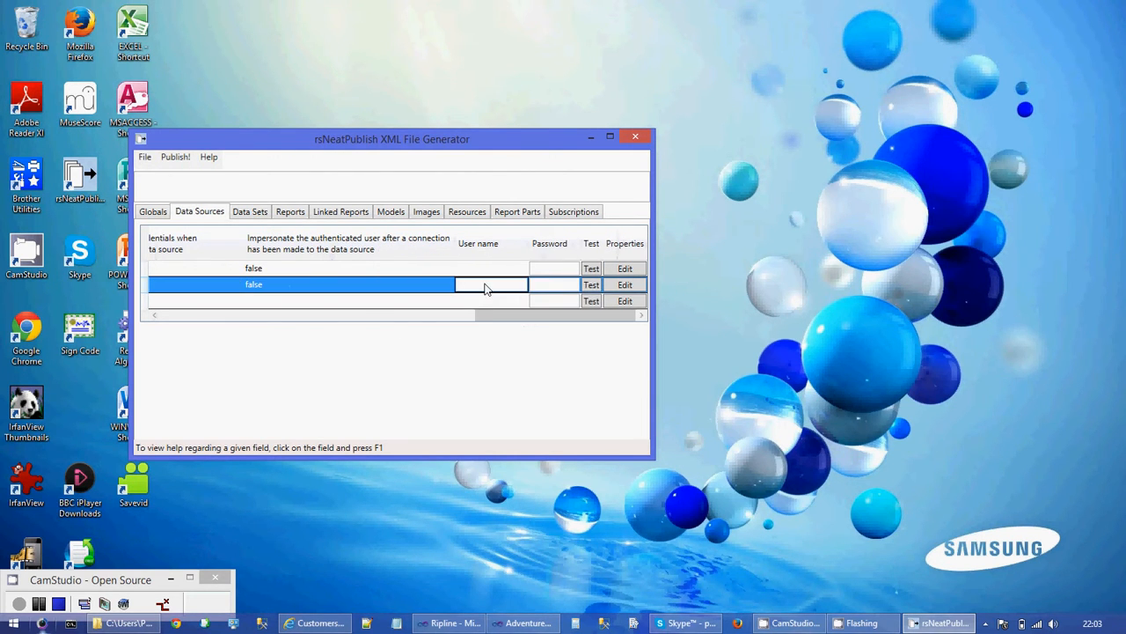
type("ssrsappserviceacct")
left_click(556, 291)
type("••••••••••")
- Test the database connections of the AdventureWorks and AdventureWorksStored data sources, closing each result
left_click(590, 270)
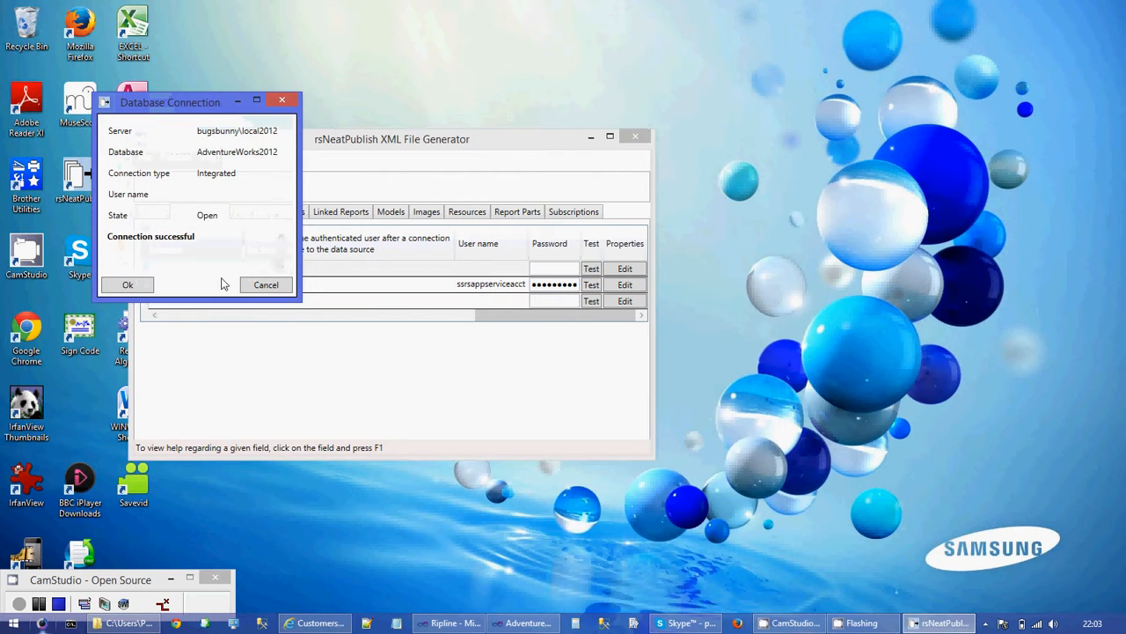
left_click(131, 289)
left_click(592, 285)
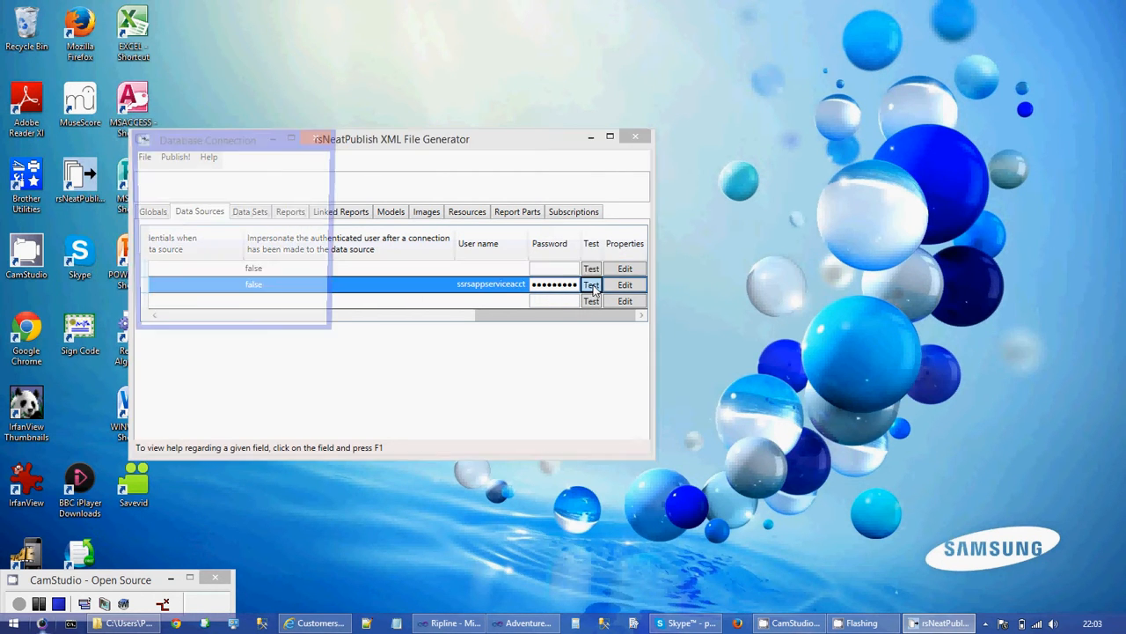
left_click(177, 325)
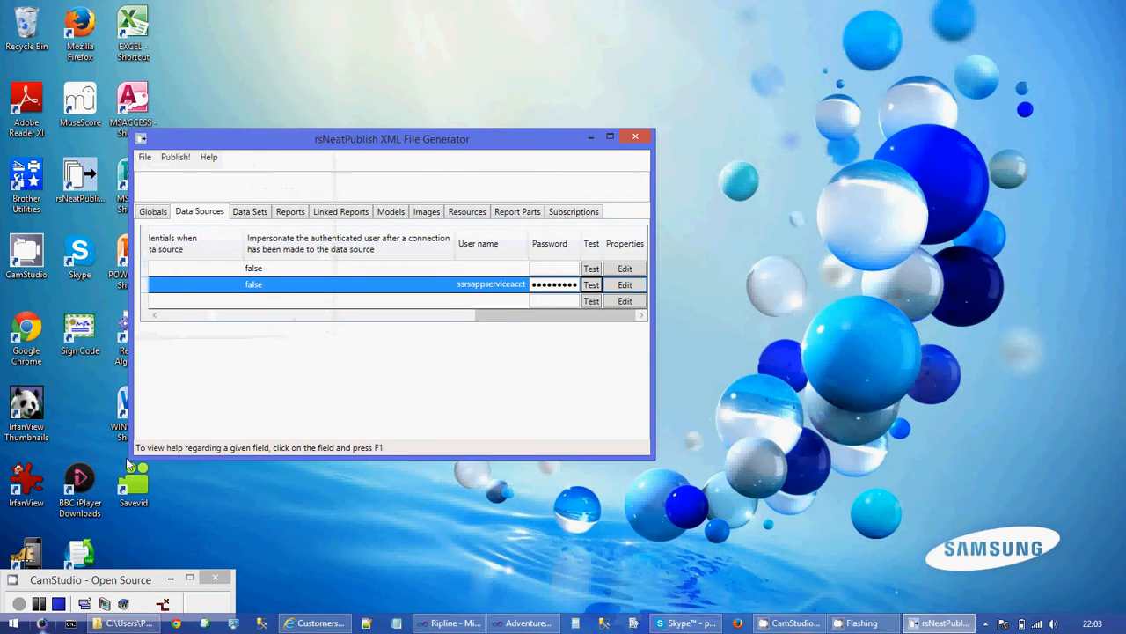
left_click(59, 604)
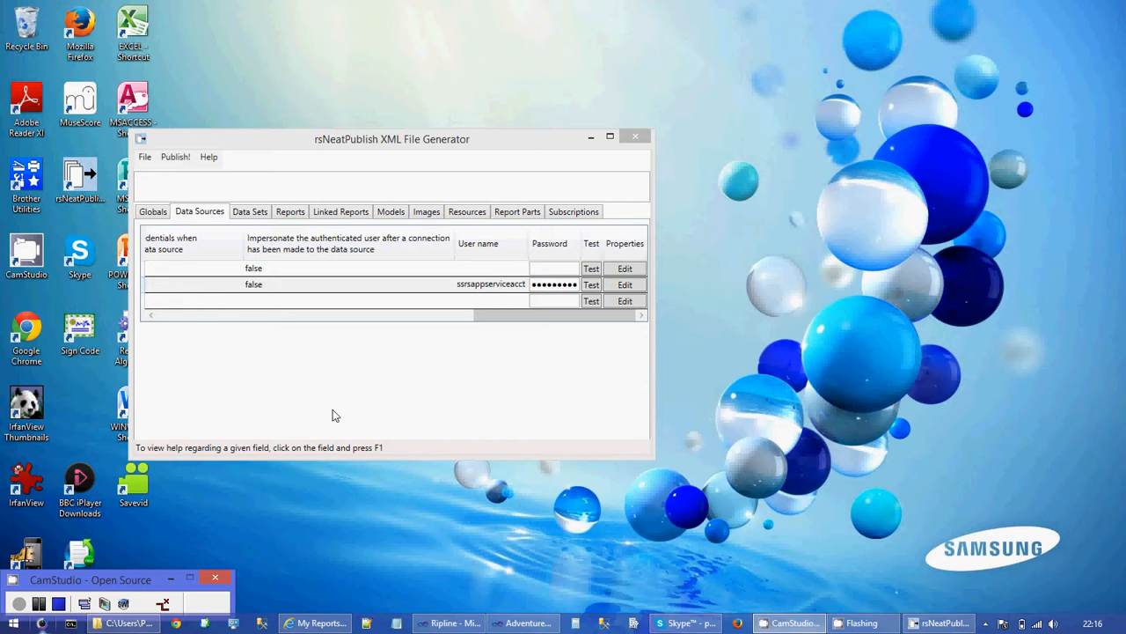
- Save the configuration as the XML file DemoTest in the AdventureWorks Sample Reports 2012 folder
left_click(144, 160)
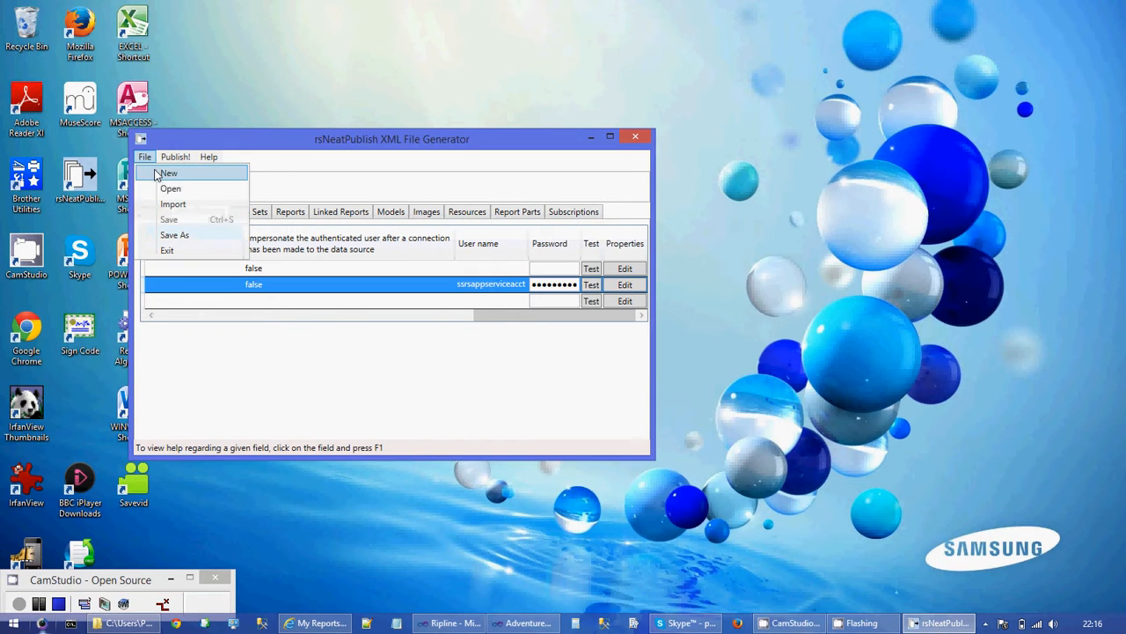
left_click(169, 233)
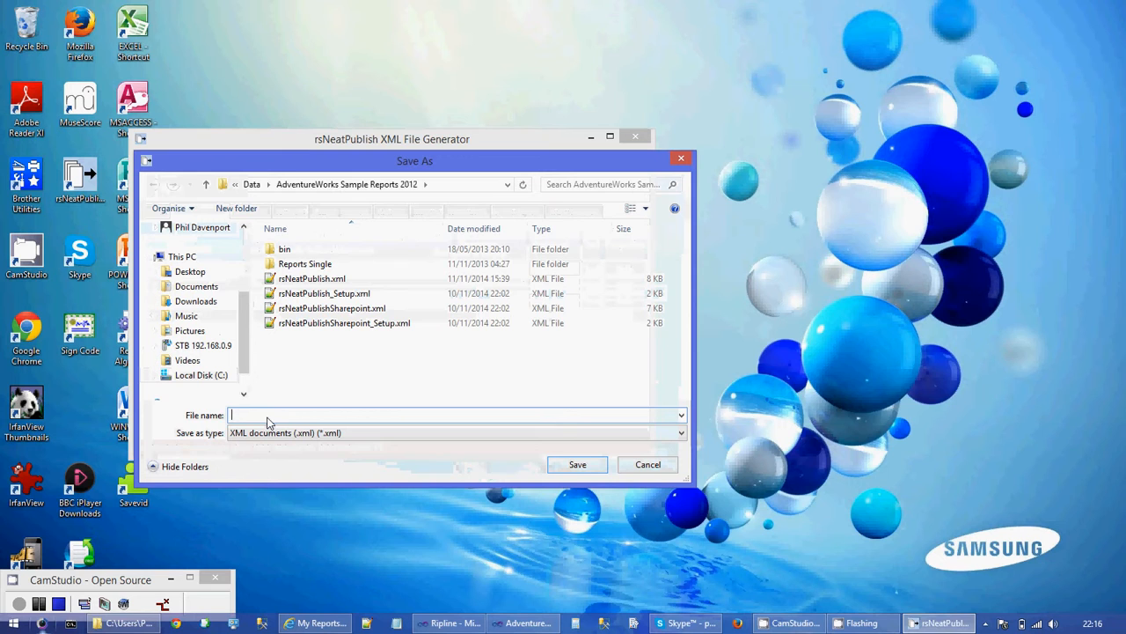
type("Dem")
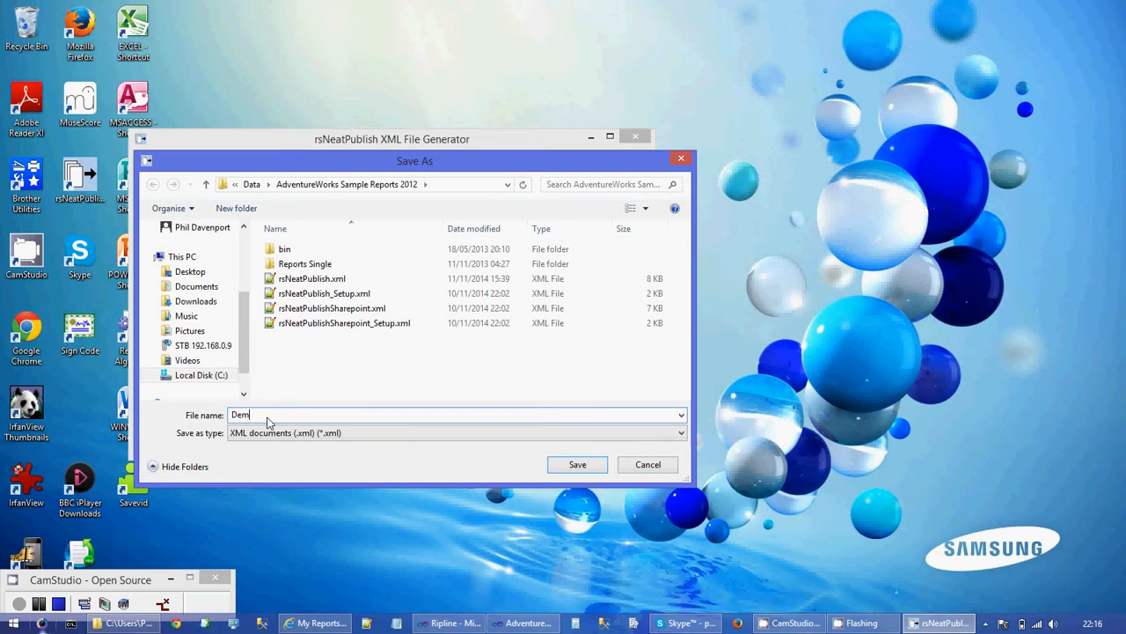
type("oTest")
left_click(567, 468)
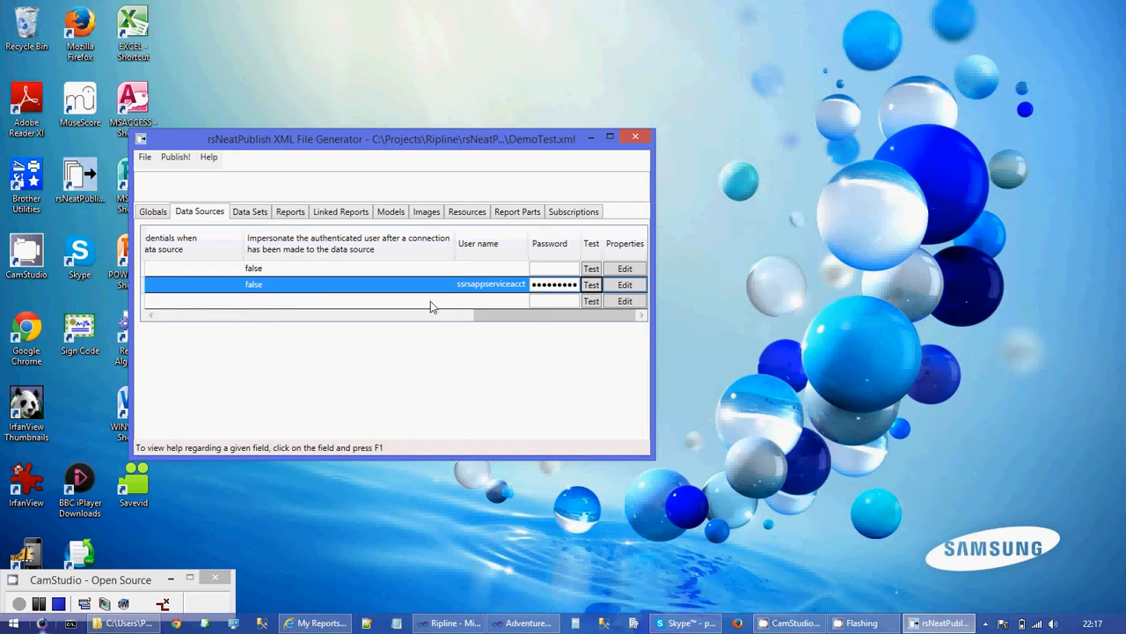
- Switch to Report Manager in the browser and delete the My Data Sets, My Data Sources and My Reports folders from Home
left_click(312, 625)
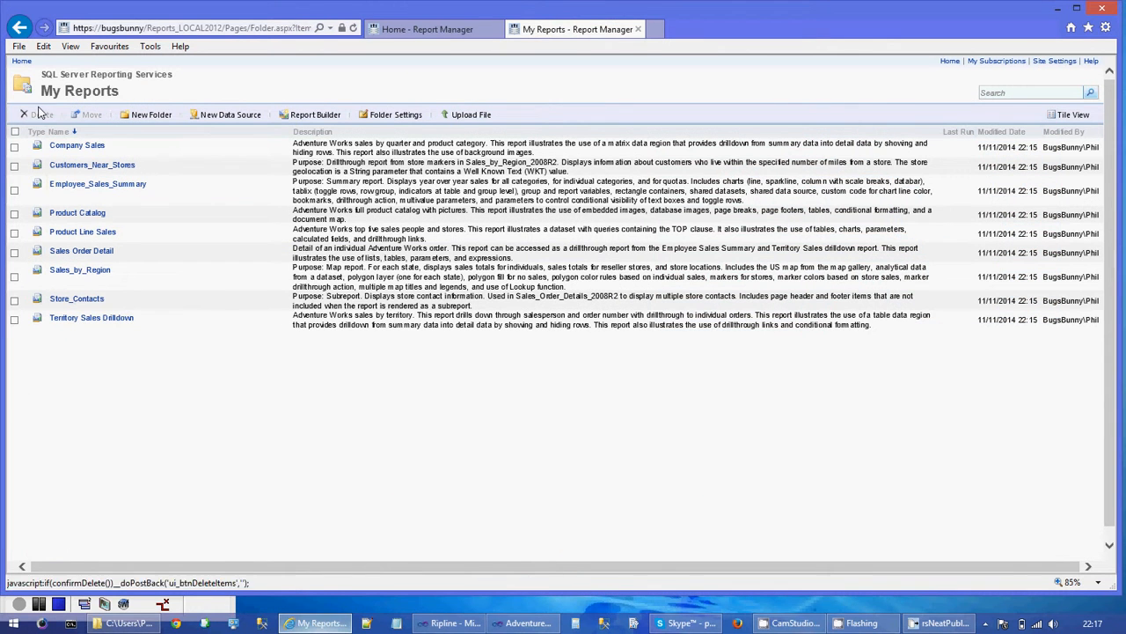
left_click(21, 63)
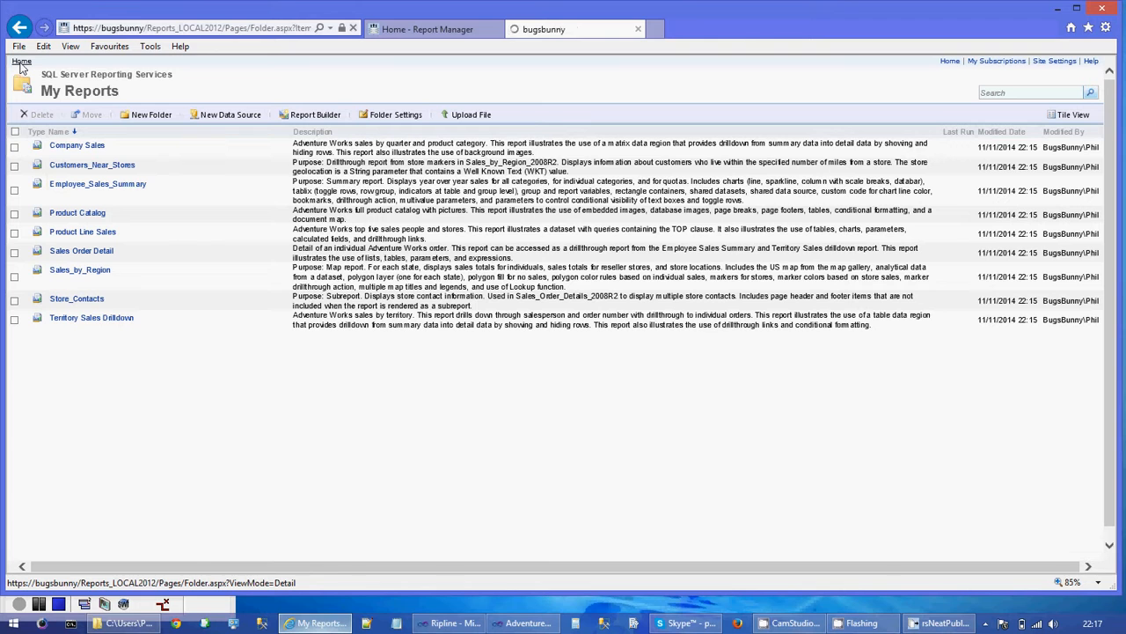
left_click(15, 132)
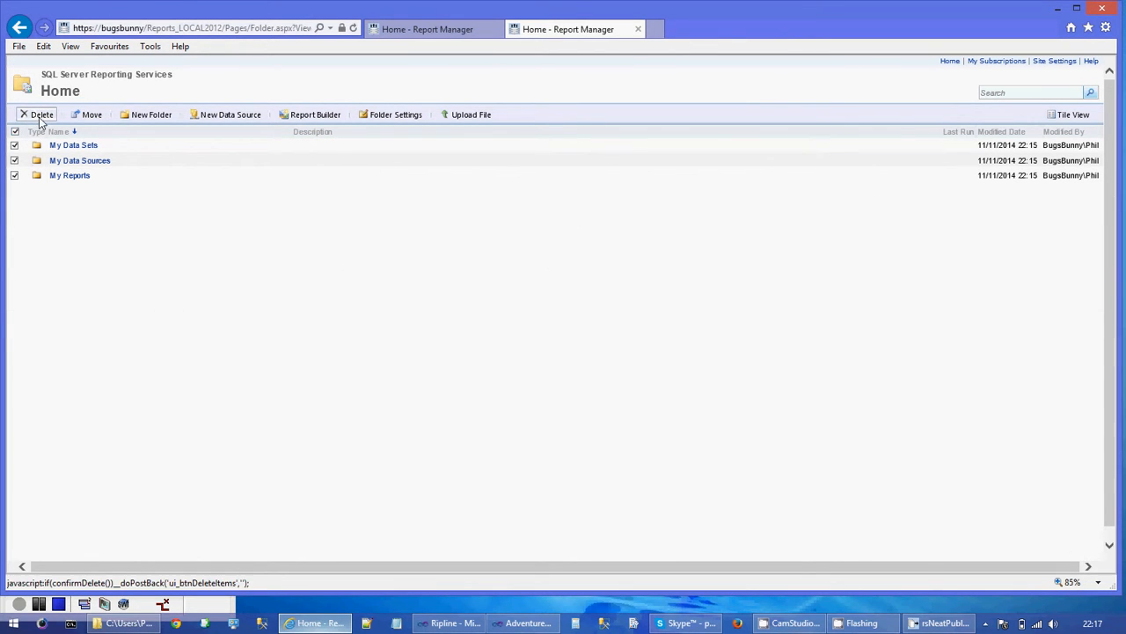
left_click(41, 115)
left_click(581, 368)
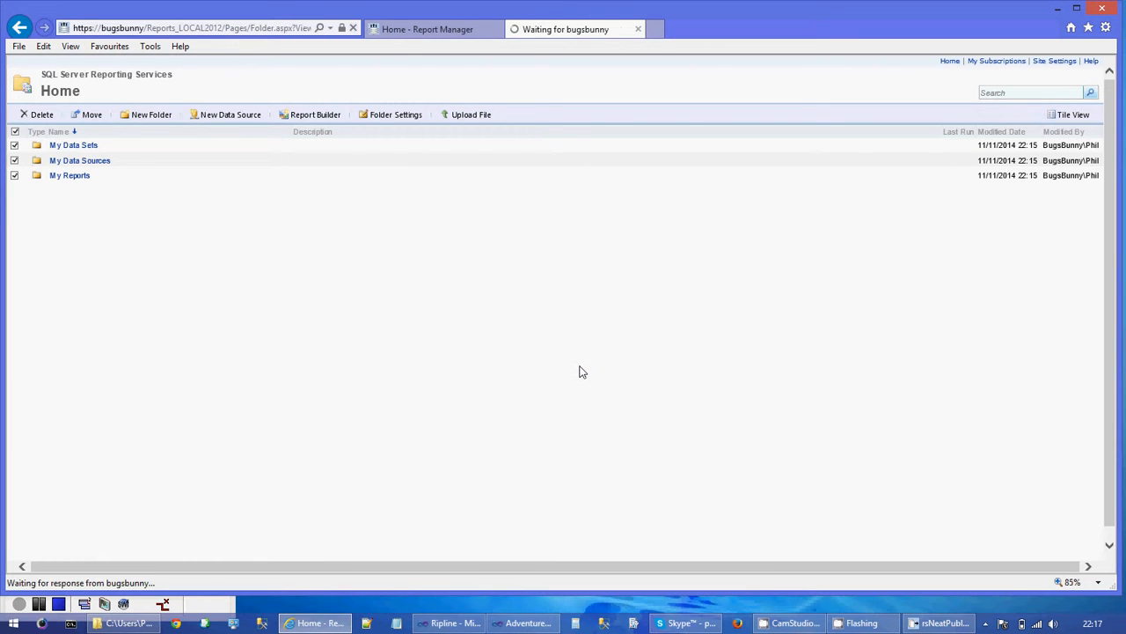
- Switch back to rsNeatPublish, save and publish DemoTest.xml to the server, and enlarge the command output window
left_click(940, 625)
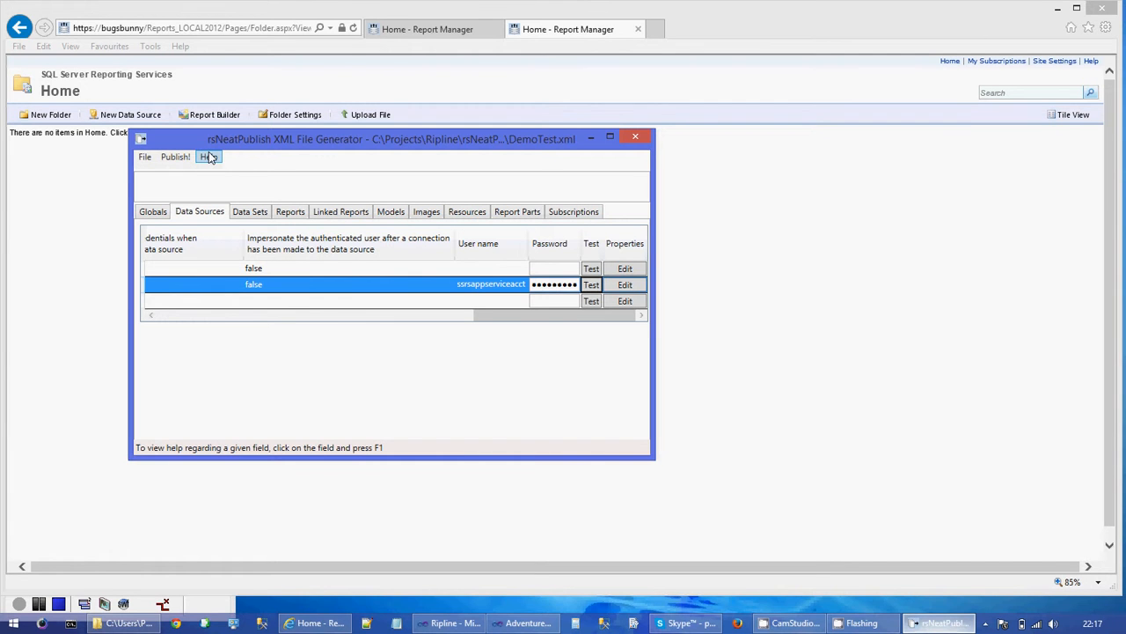
left_click(188, 159)
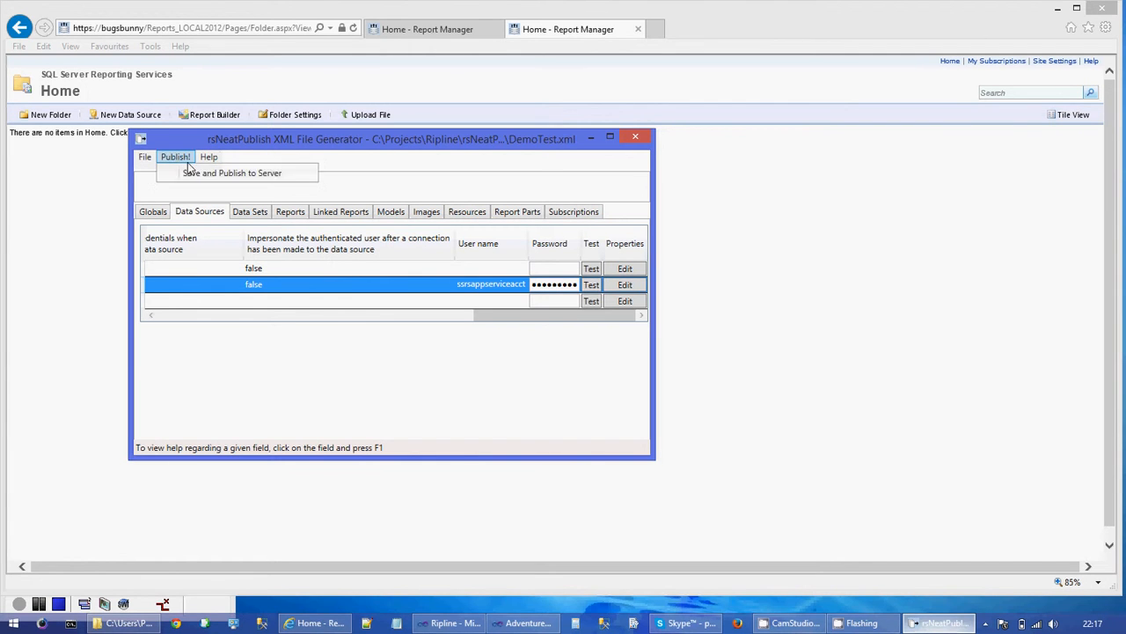
left_click(188, 171)
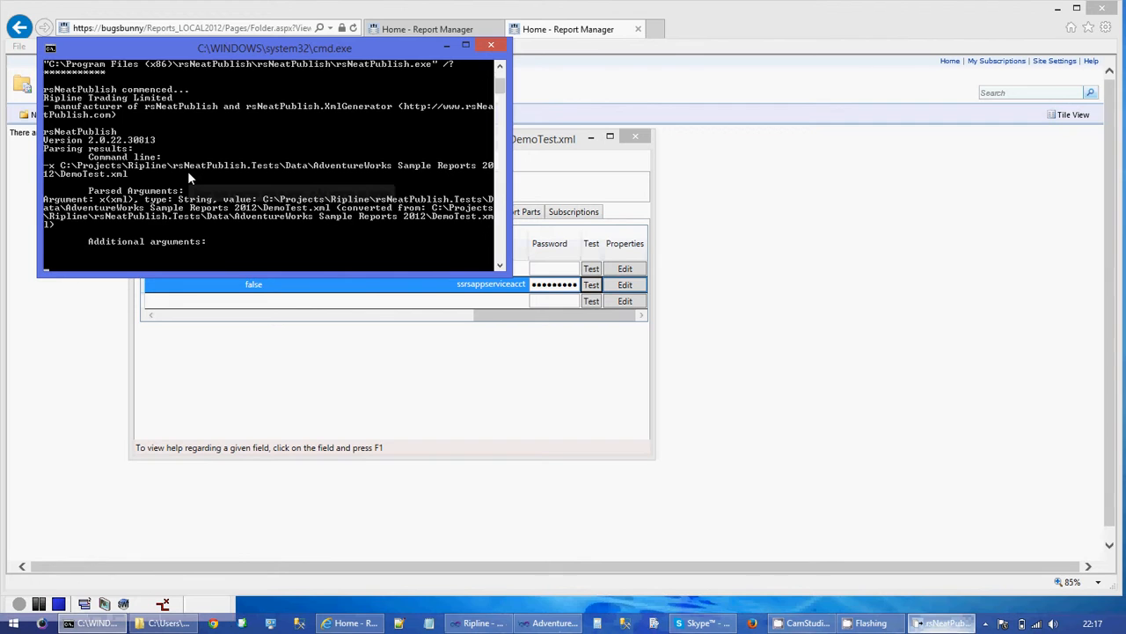
left_click(465, 46)
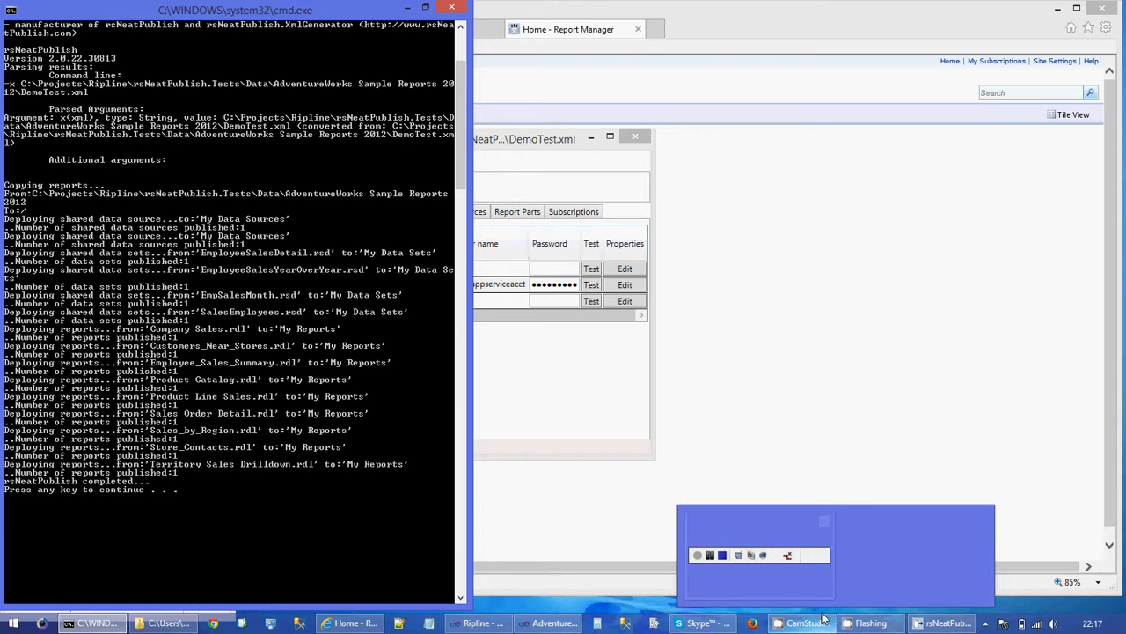
- Close the publishing output window, switch to Report Manager in the browser and reload the Home folder
key("Return")
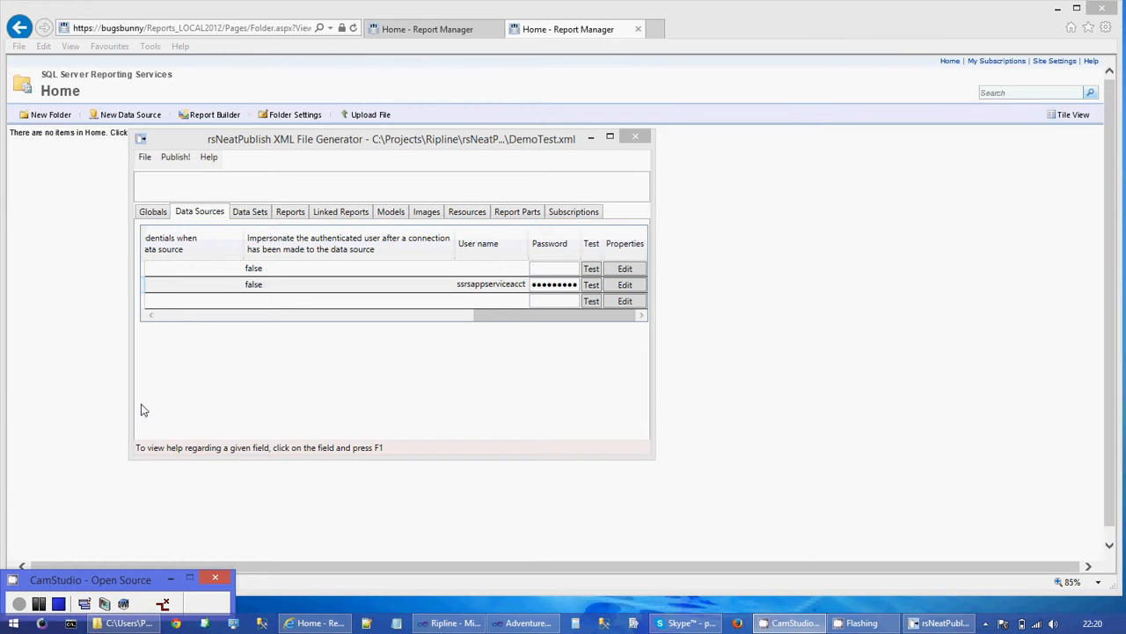
left_click(88, 387)
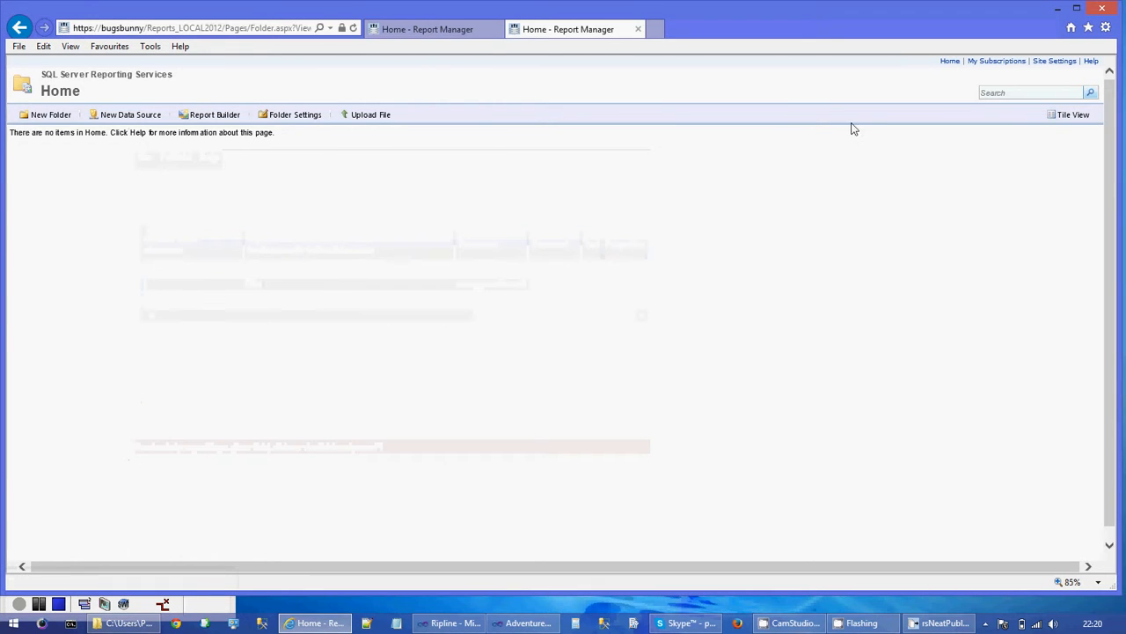
left_click(949, 63)
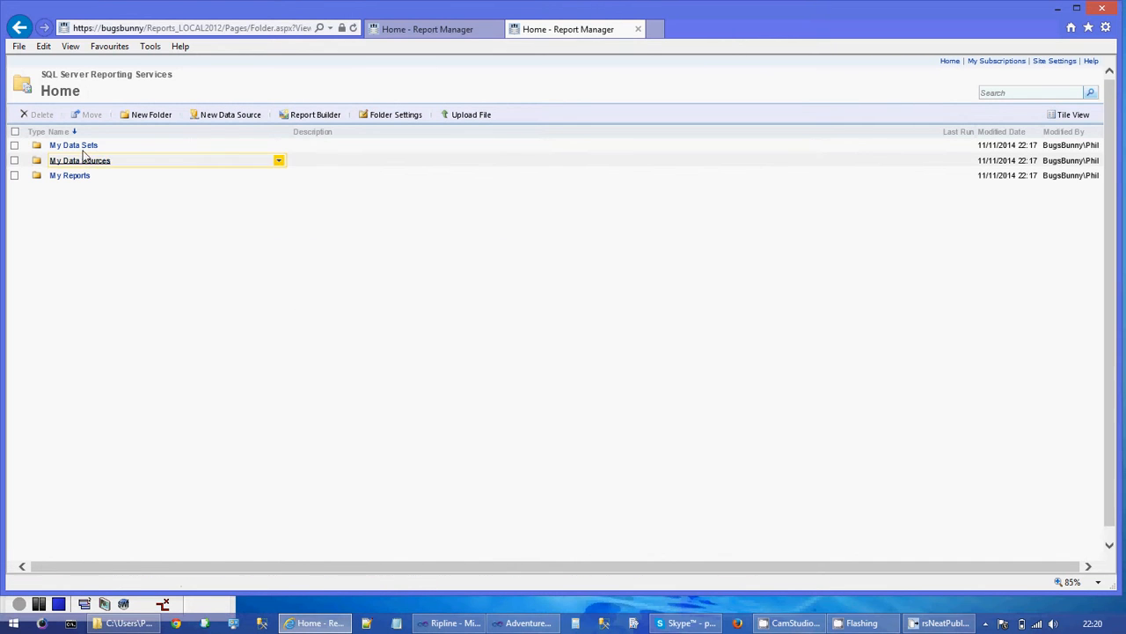
- Open the AdventureWorksStored data source in the My Data Sources folder and test its connection
left_click(79, 161)
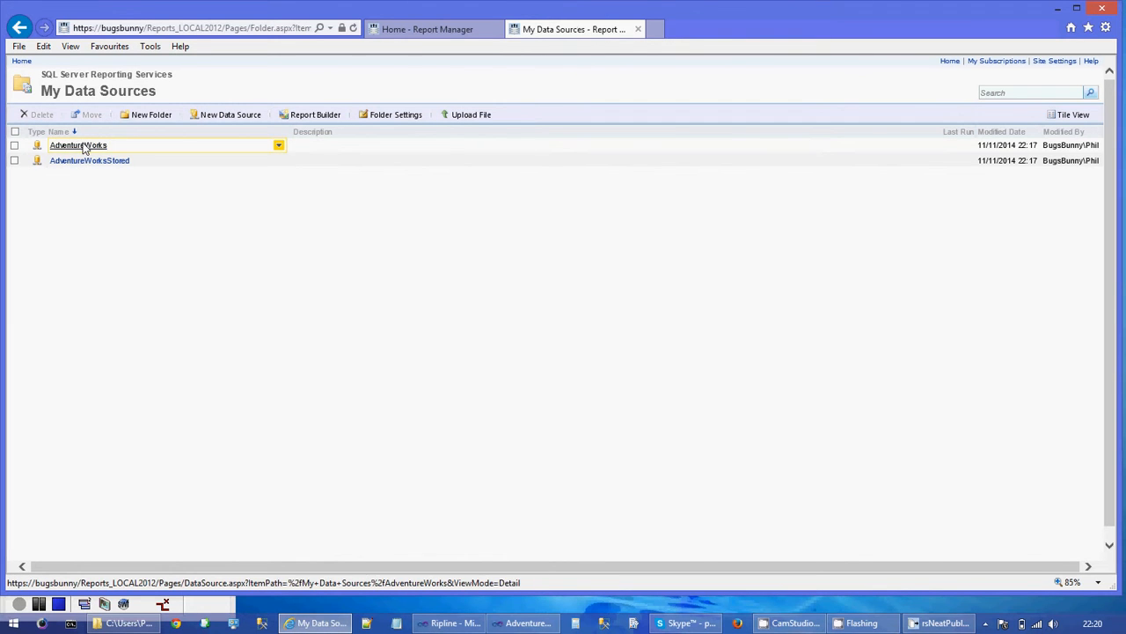
left_click(85, 162)
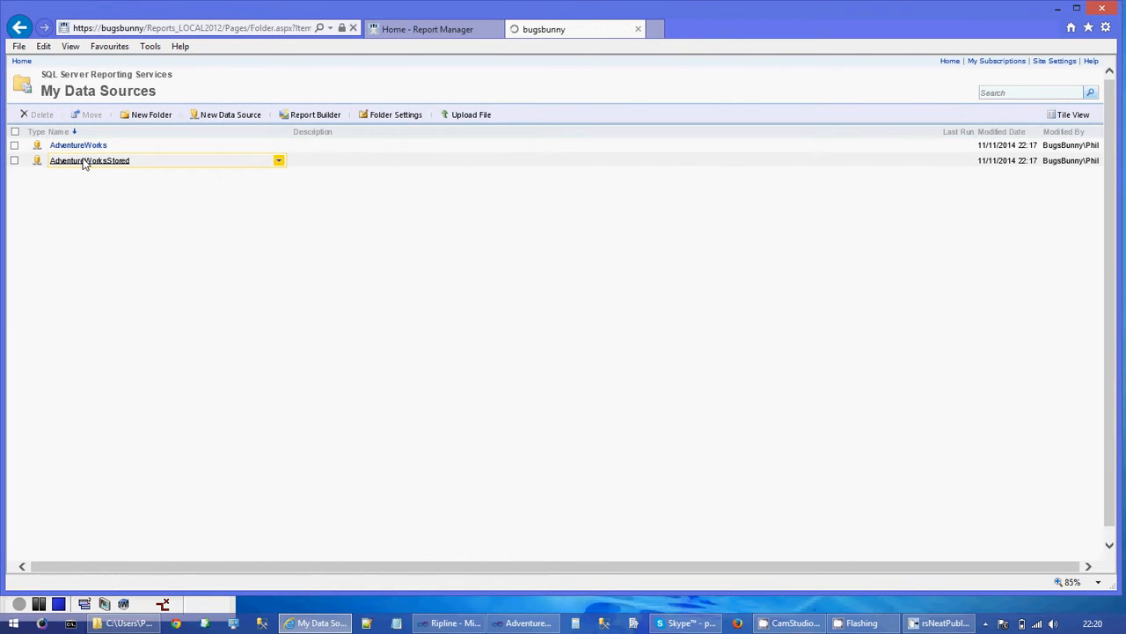
left_click(256, 459)
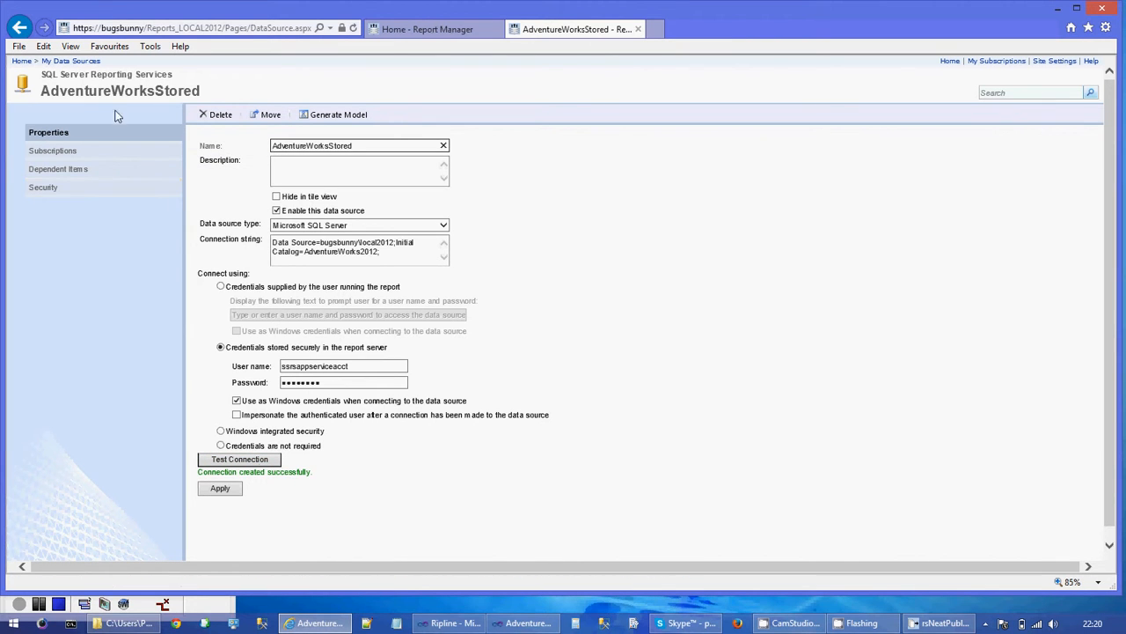
- Return to Home and open the Sales Order Detail report in the My Reports folder
left_click(22, 61)
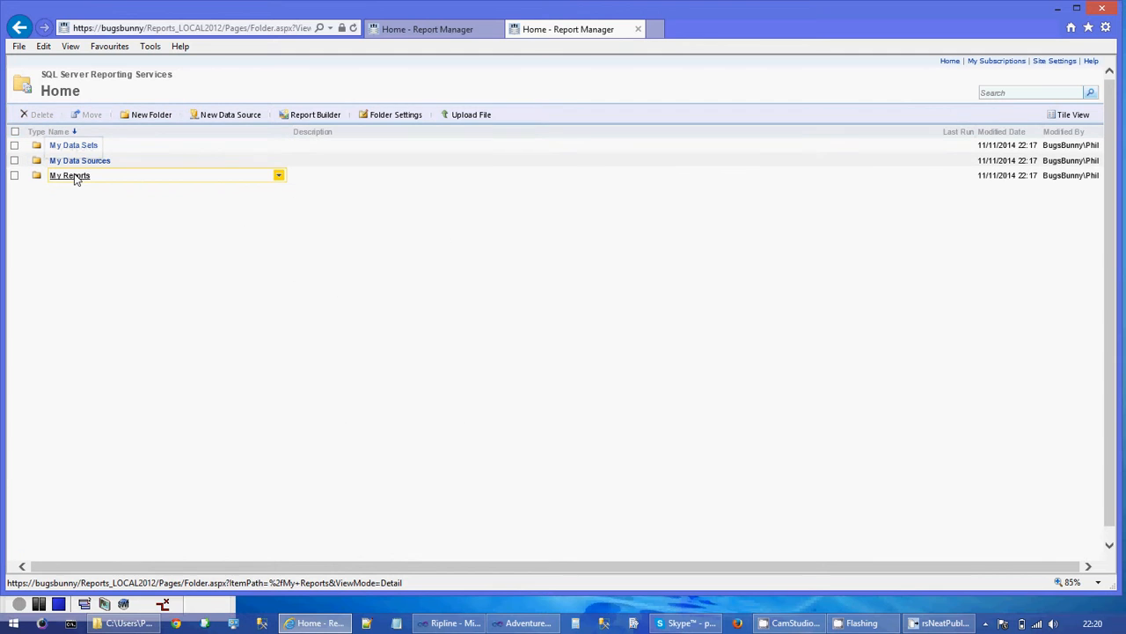
left_click(75, 176)
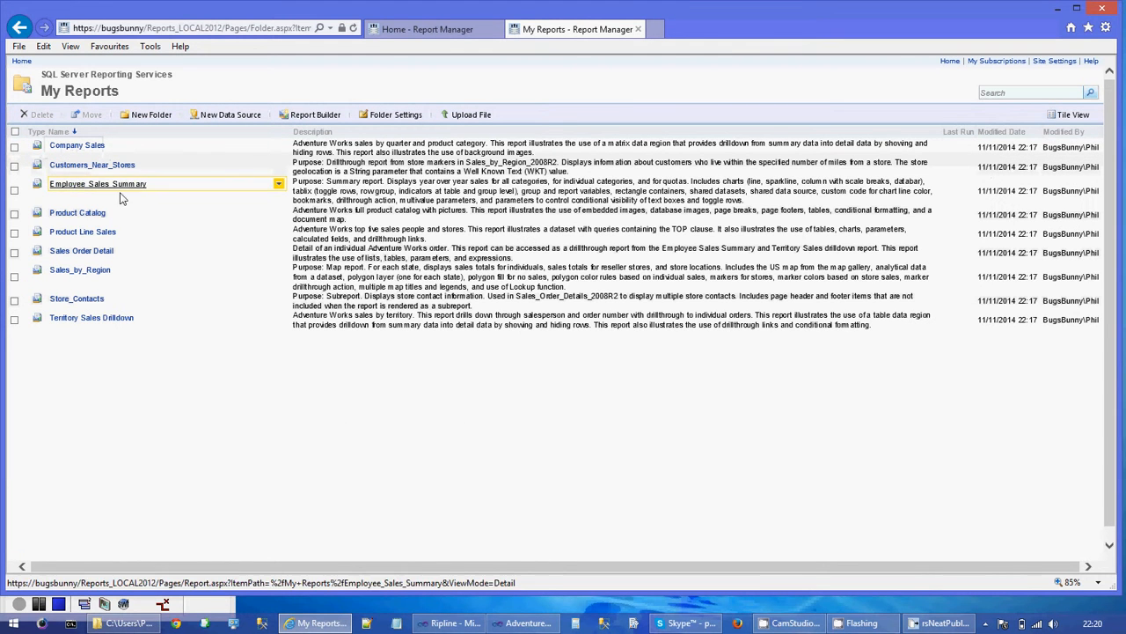
left_click(81, 252)
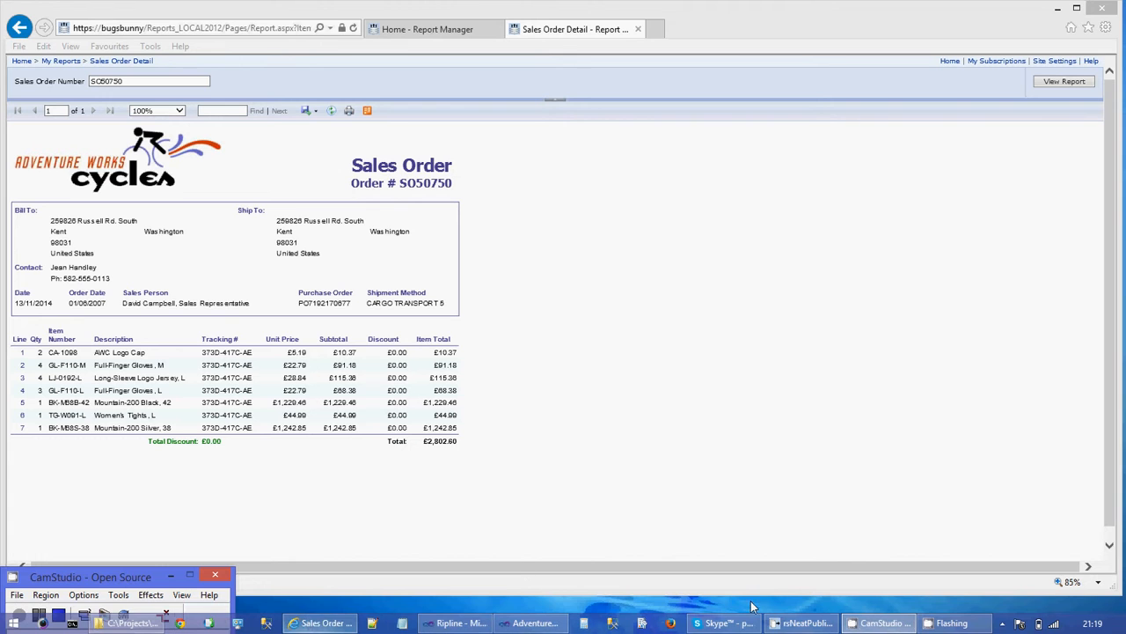
- Show the publish command in rsNeatPublish, and open DemoTest.xml.bat from the AdventureWorks Sample Reports 2012 folder in Notepad++
left_click(790, 624)
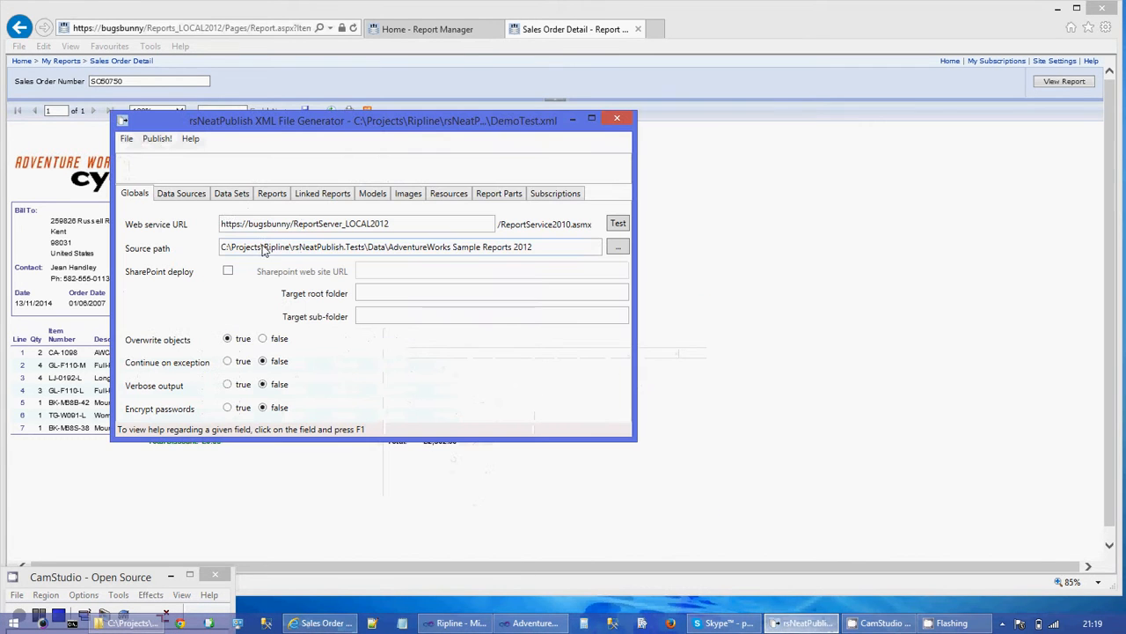
left_click(159, 139)
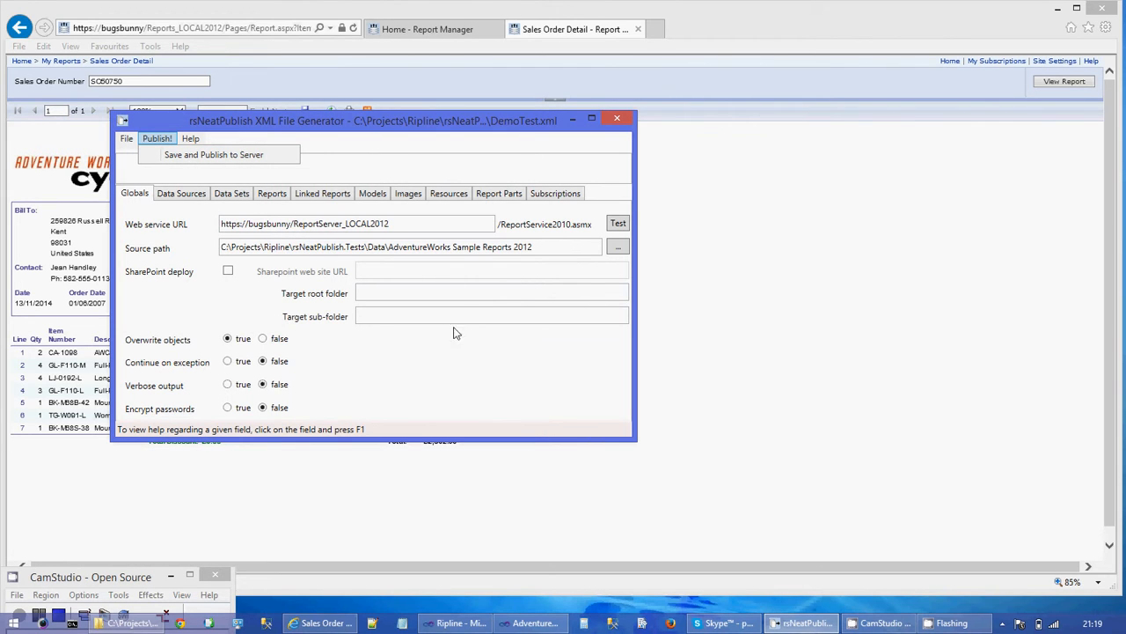
mouse_move(132, 624)
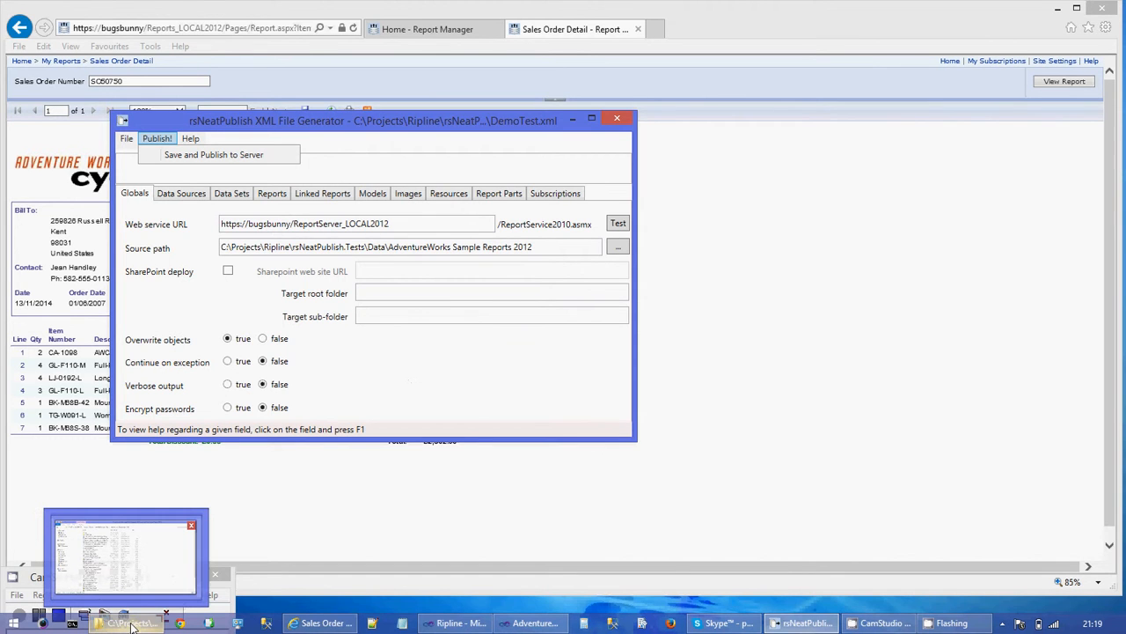
left_click(176, 528)
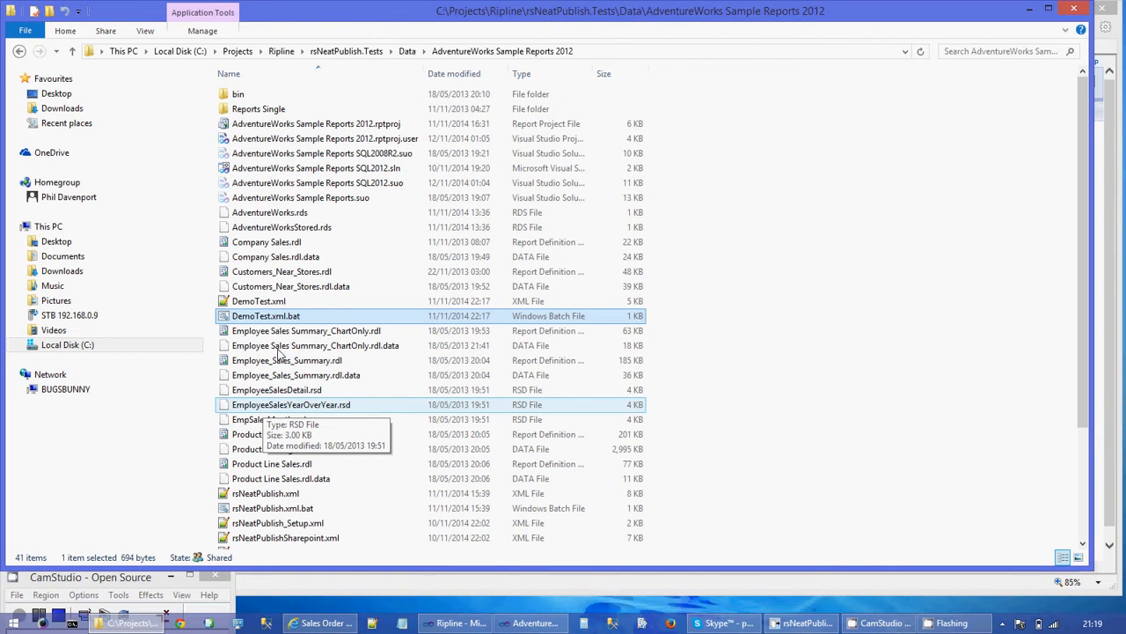
right_click(278, 319)
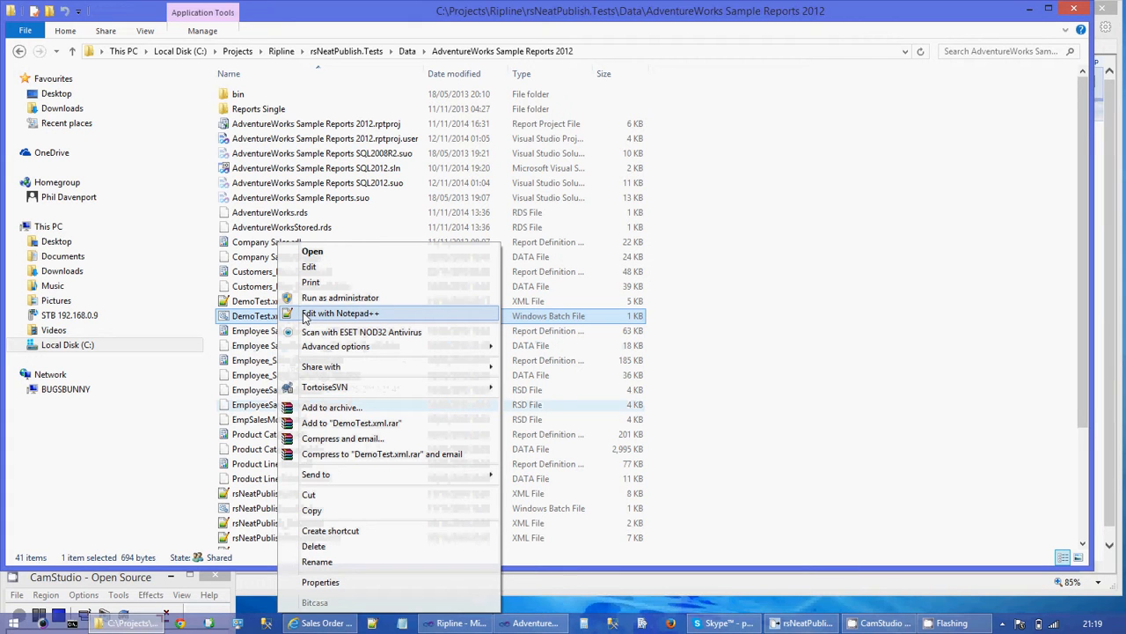
left_click(305, 315)
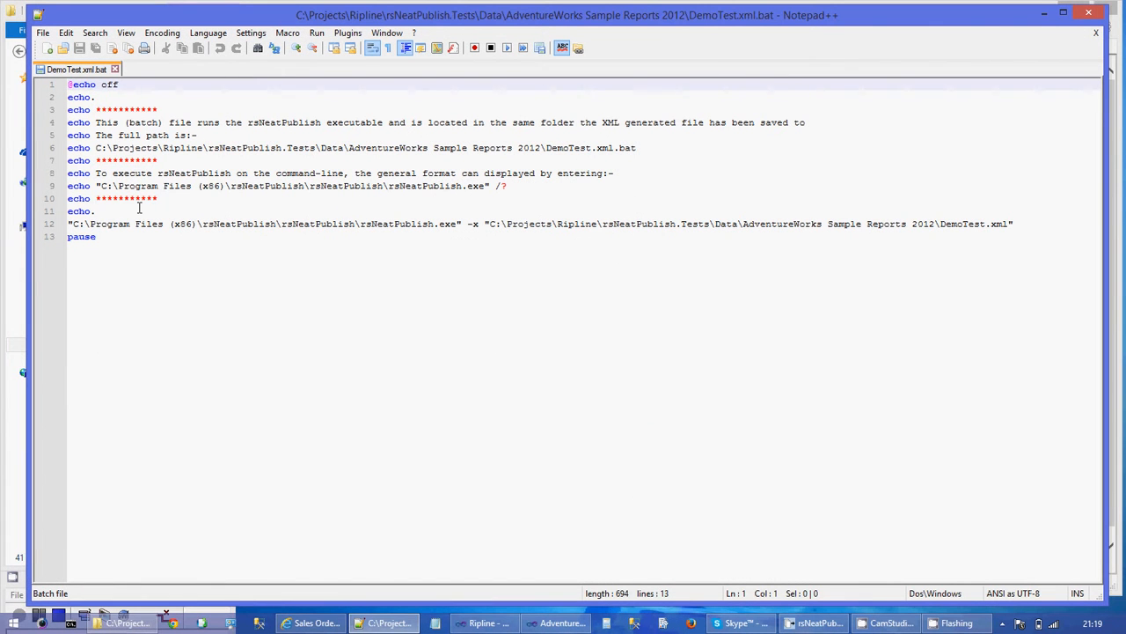
- Select the entire line 12 of the batch file, which runs rsNeatPublish.exe with the -x option on DemoTest.xml
left_click(138, 208)
key("Right")
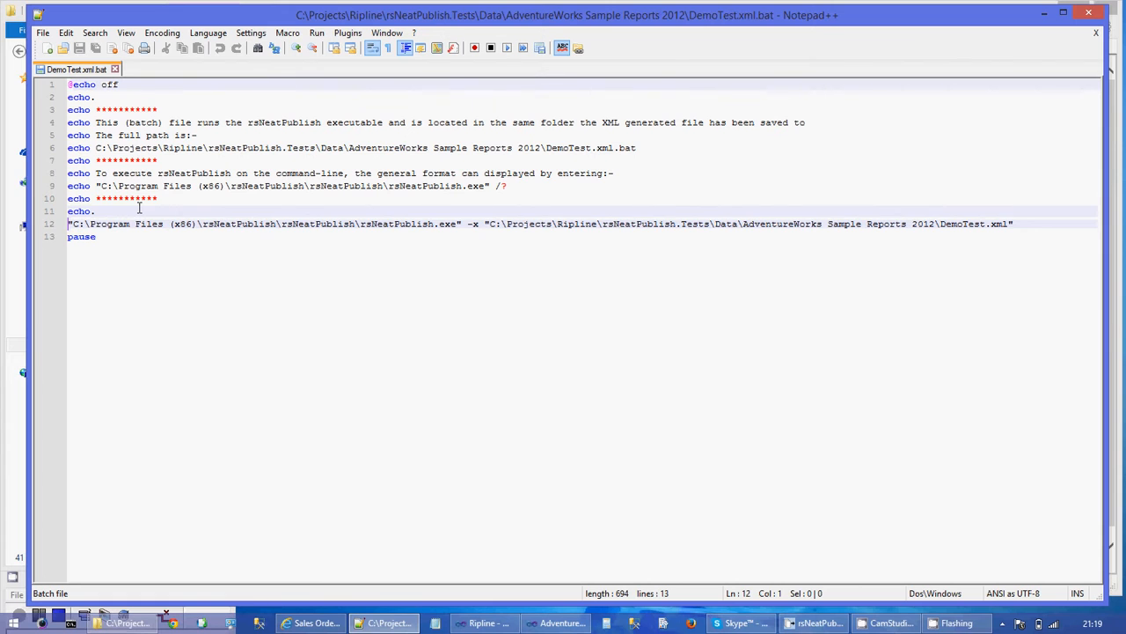
key("shift+Down")
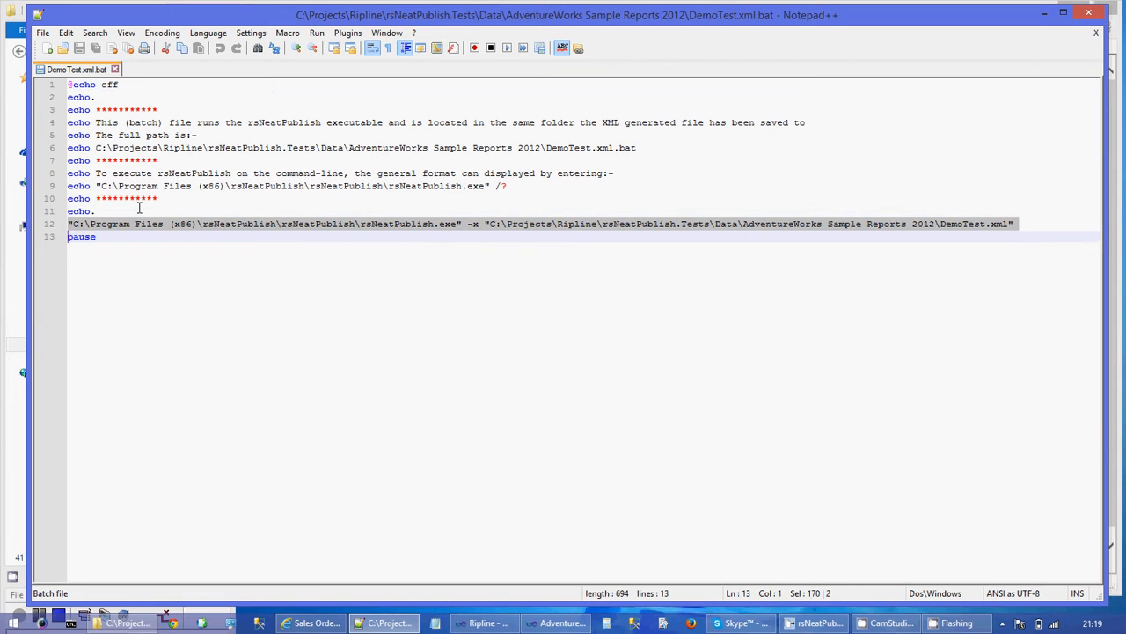